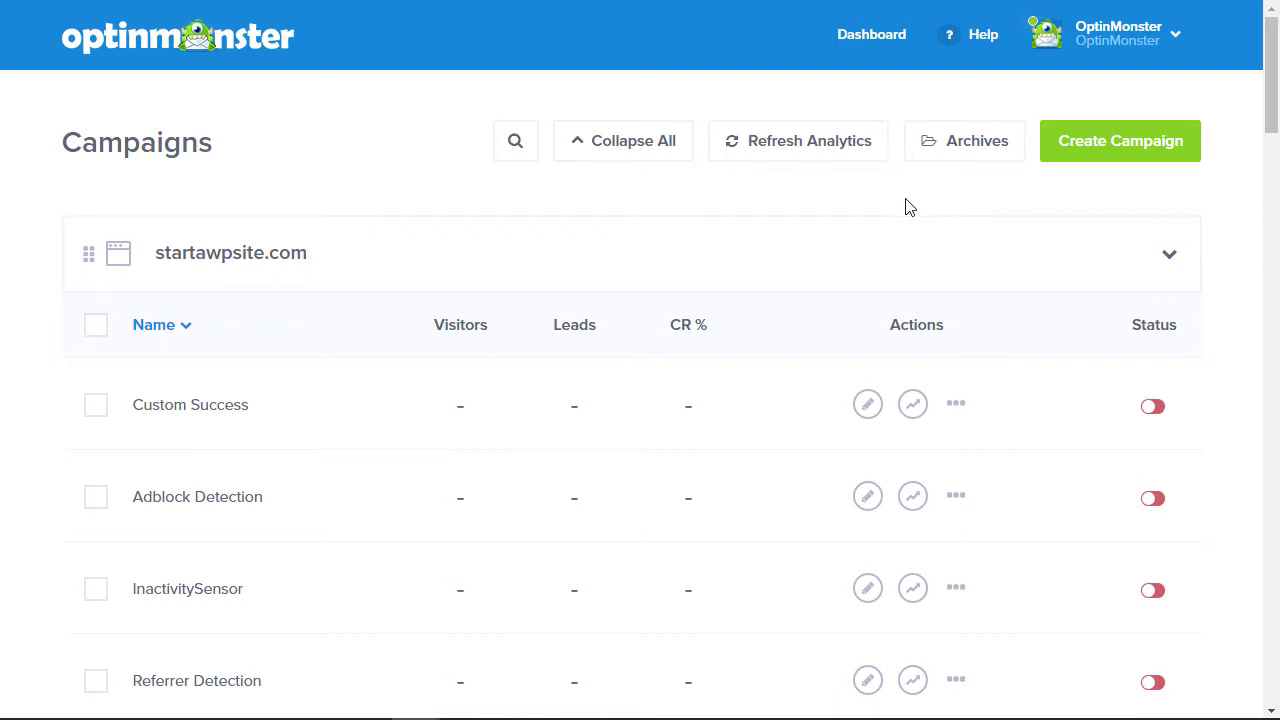
- Create a Lightbox Popup campaign from the Canvas template named 'Like us on Facebook'
click(1090, 152)
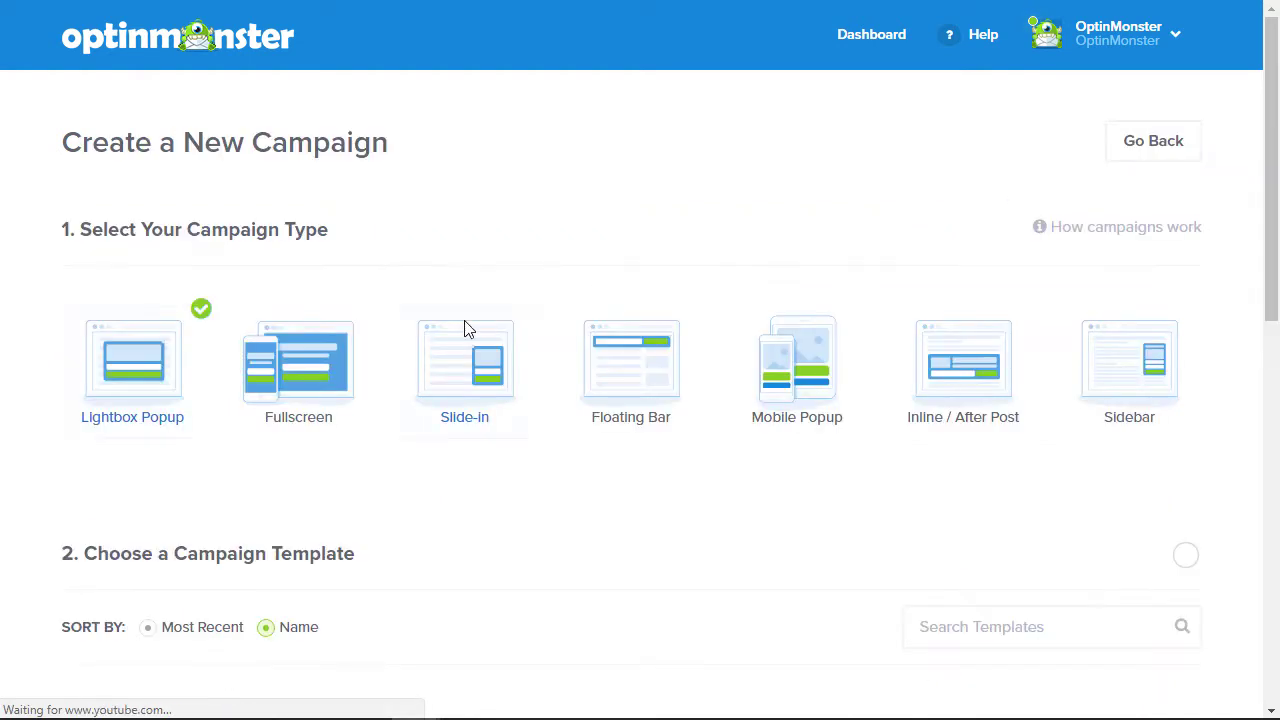
scroll(37, 290, down, 1)
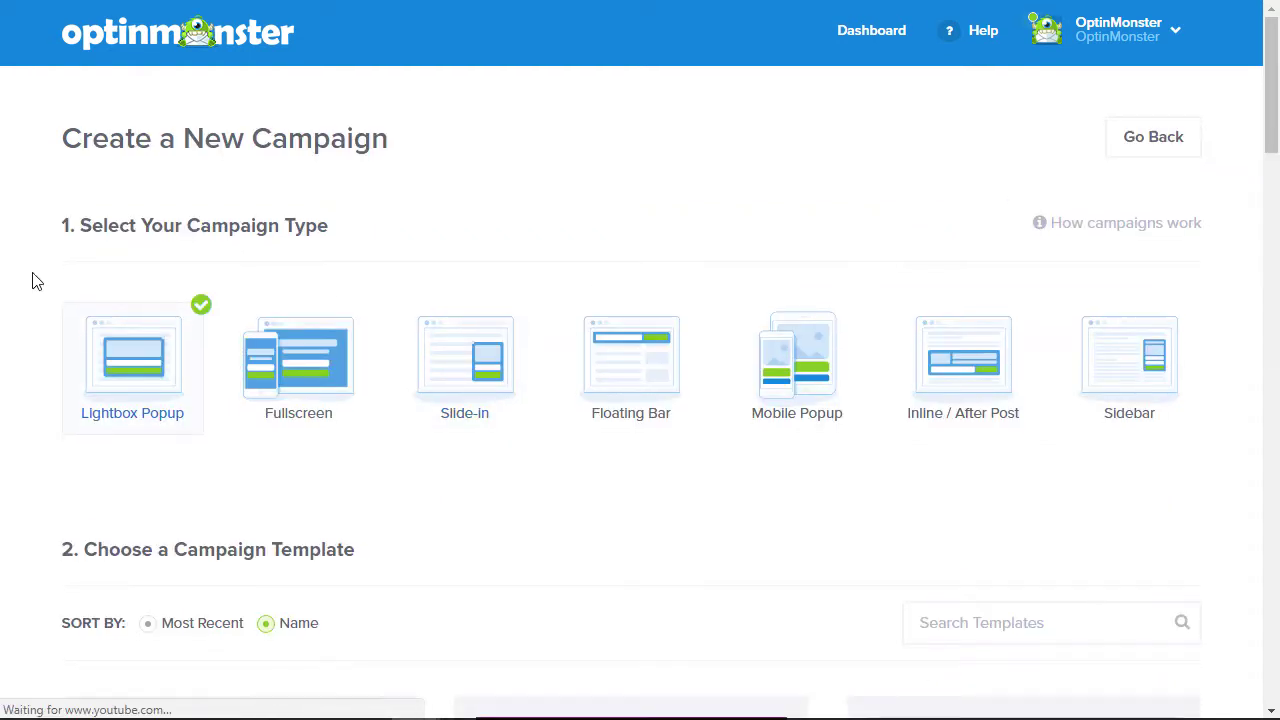
scroll(37, 290, down, 4)
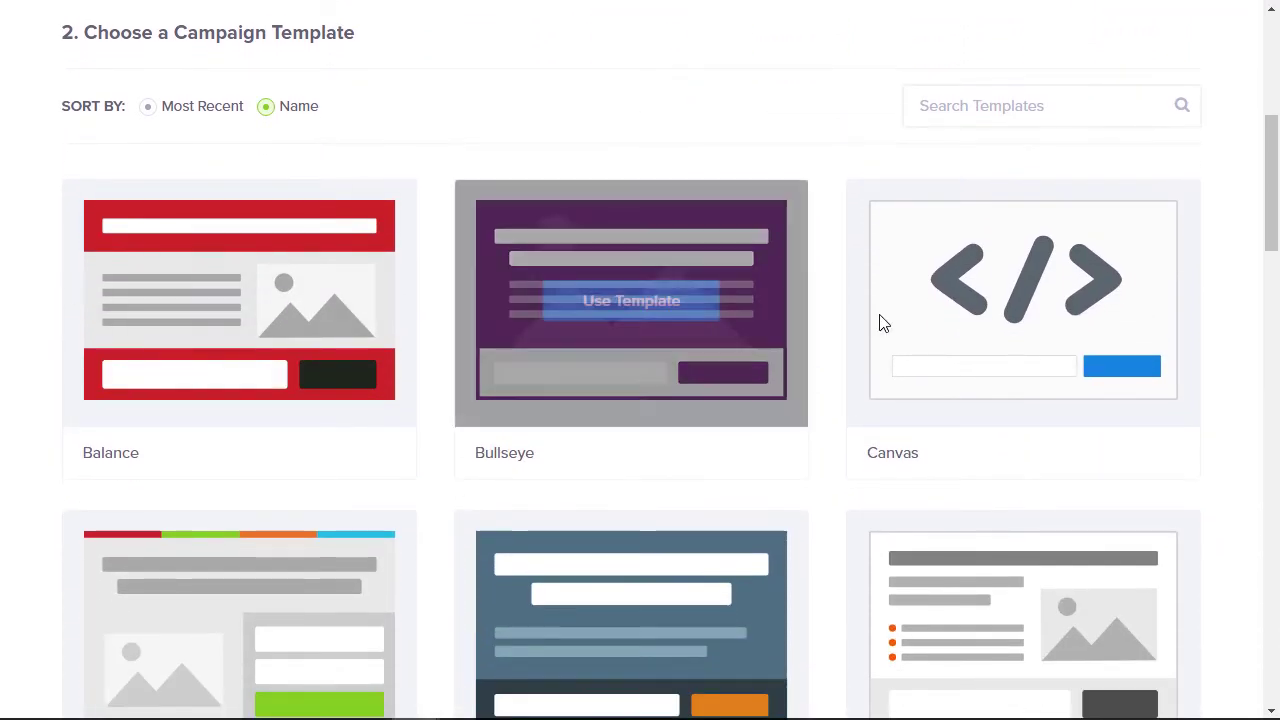
click(1023, 301)
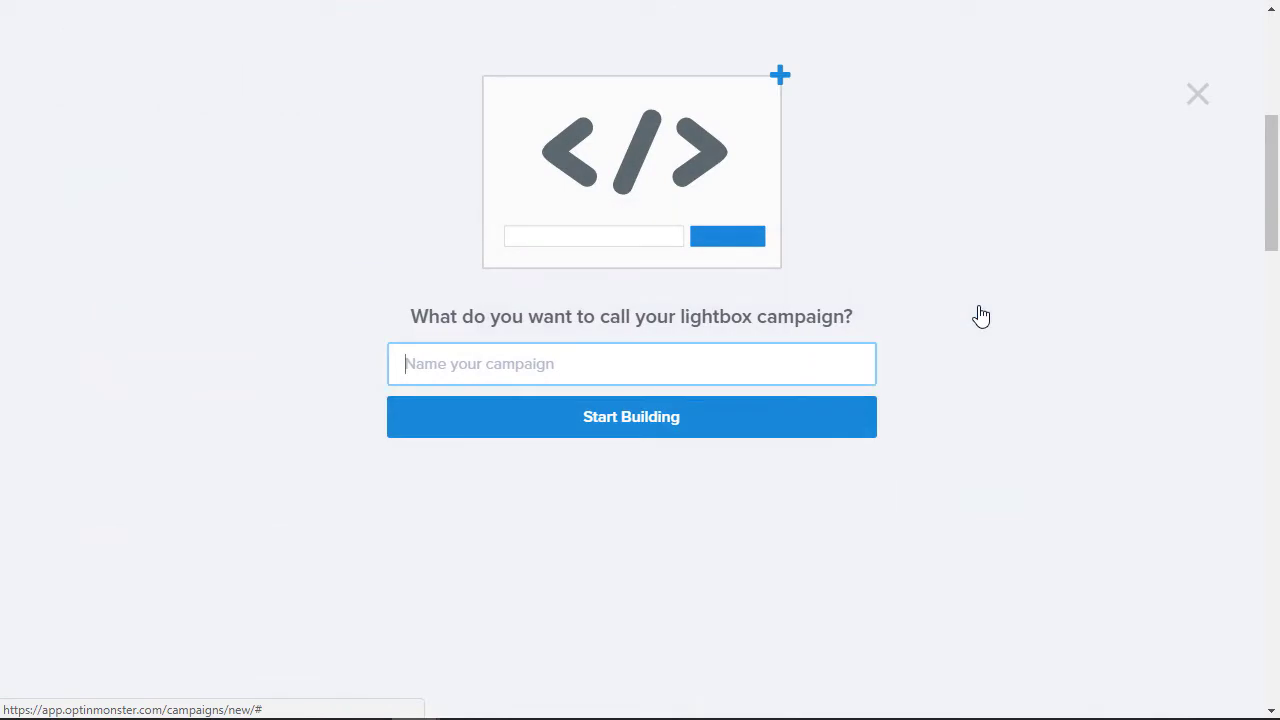
text(Like us on)
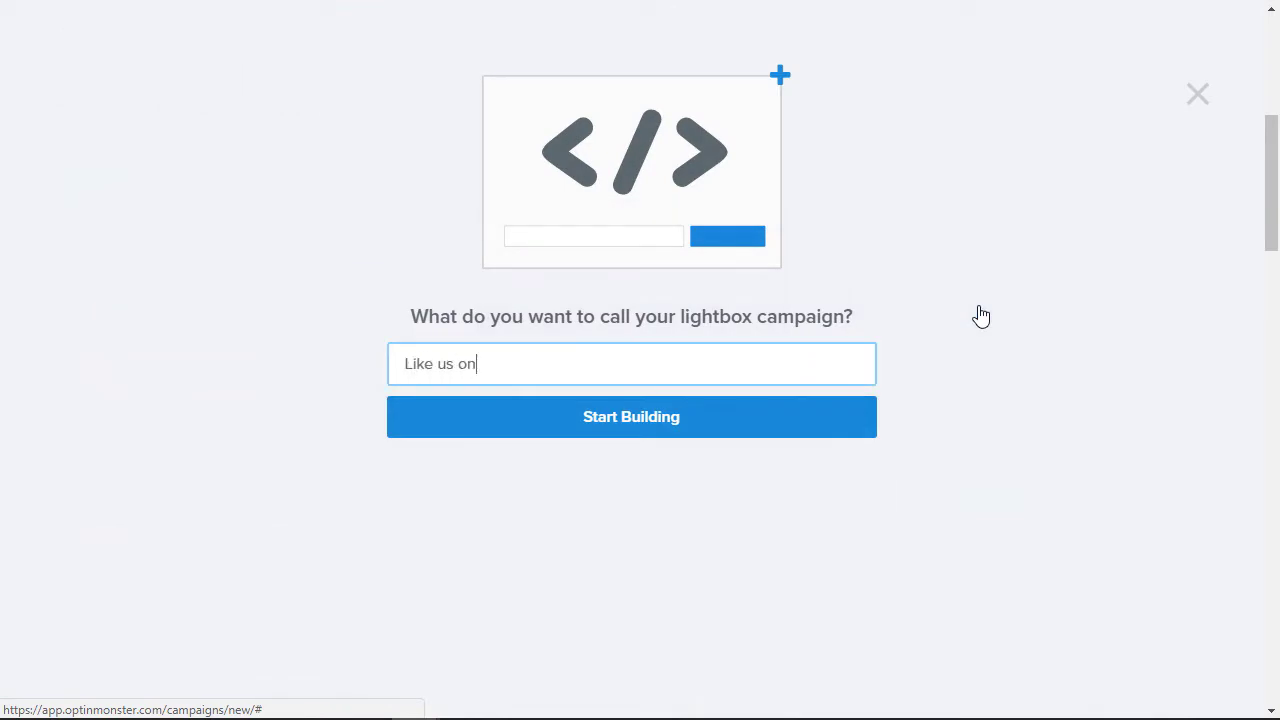
text( Facebook)
click(681, 430)
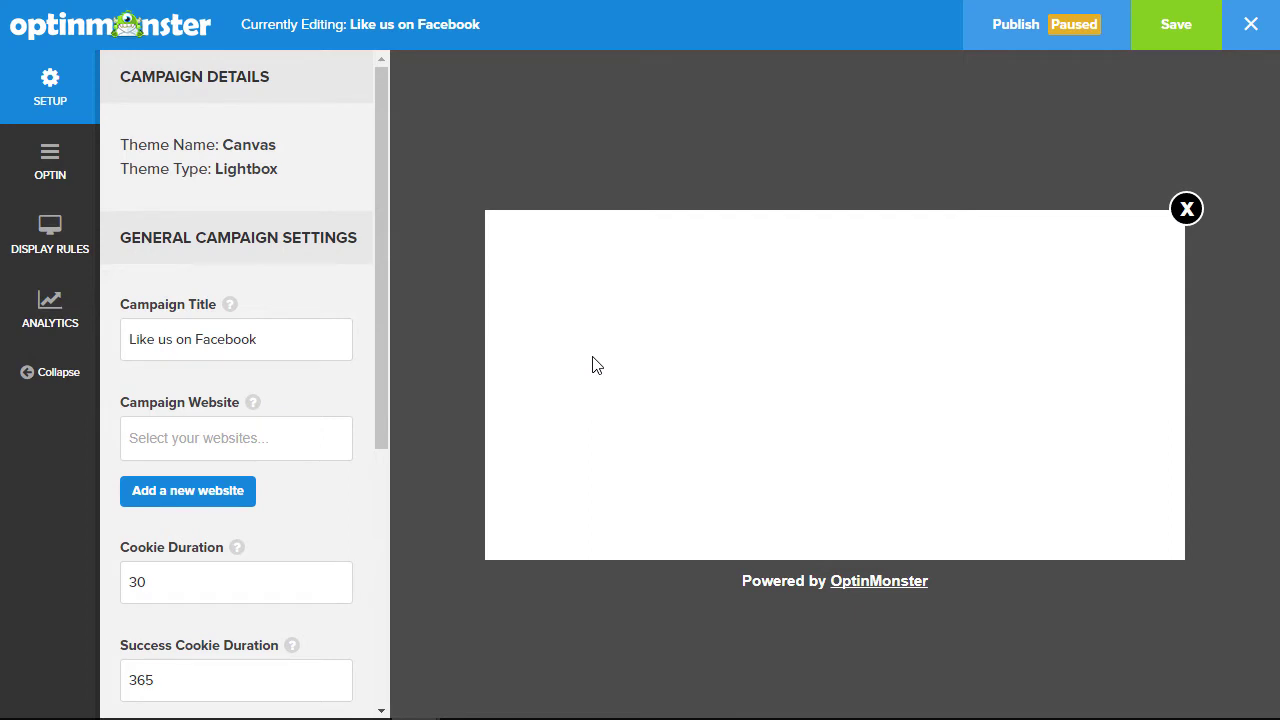
- Assign the campaign to Start a WP (startawpsite.com) and reveal the Canvas Custom HTML field
click(252, 439)
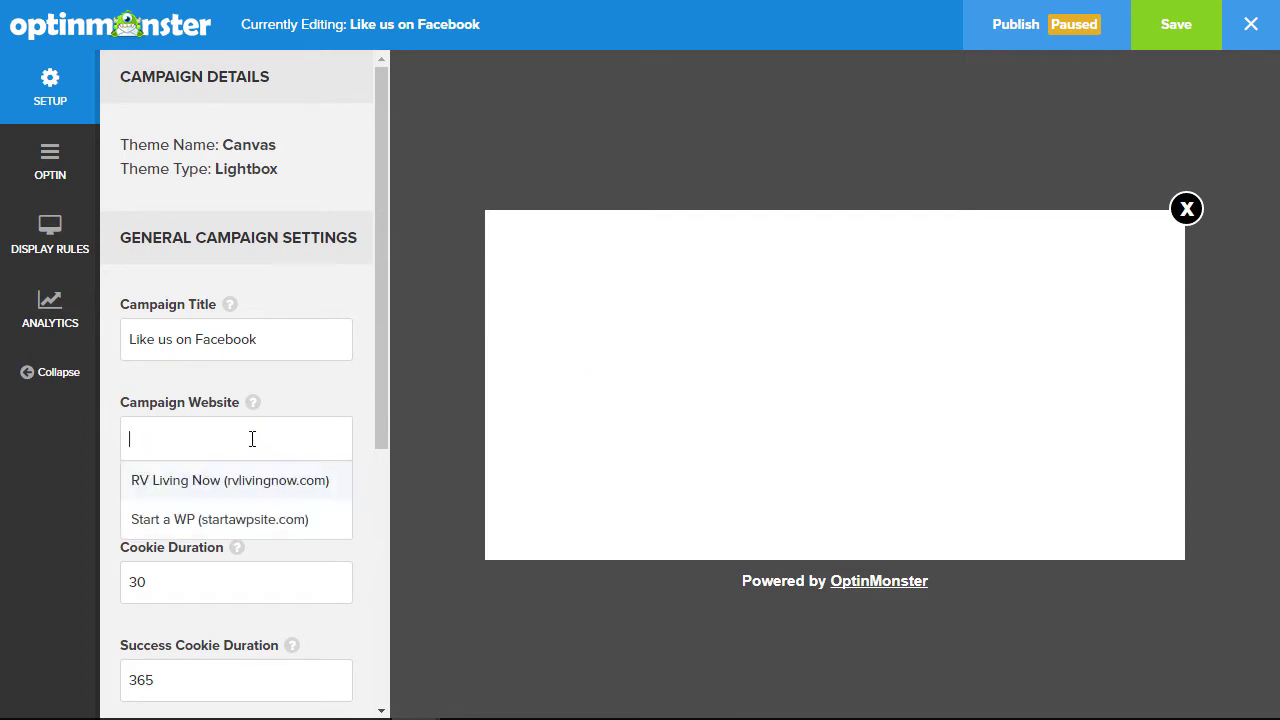
click(222, 524)
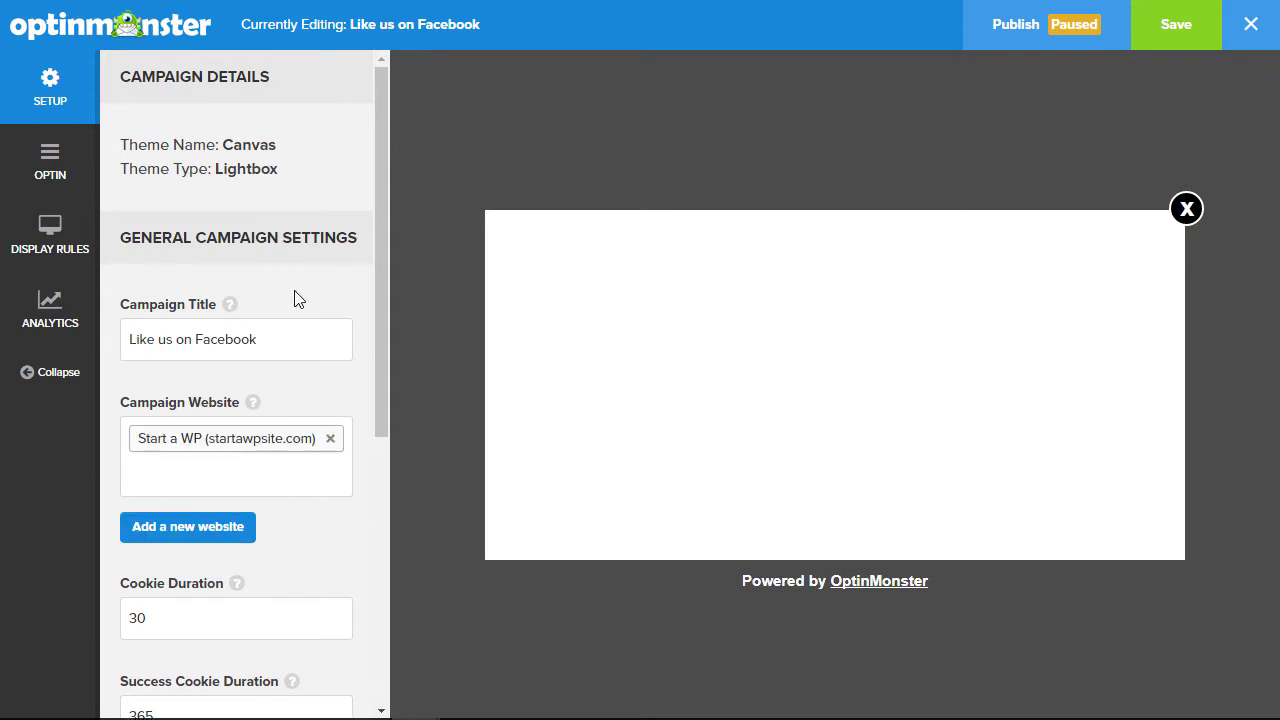
click(45, 173)
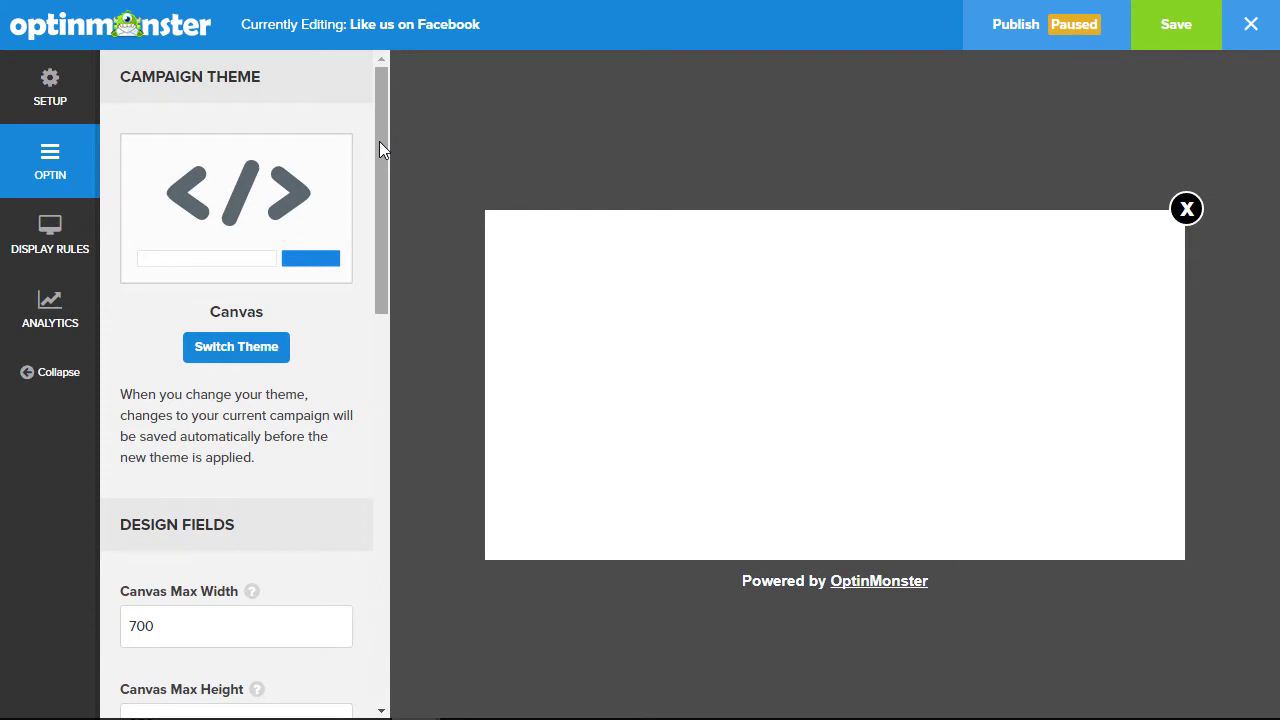
drag(379, 141, 384, 338)
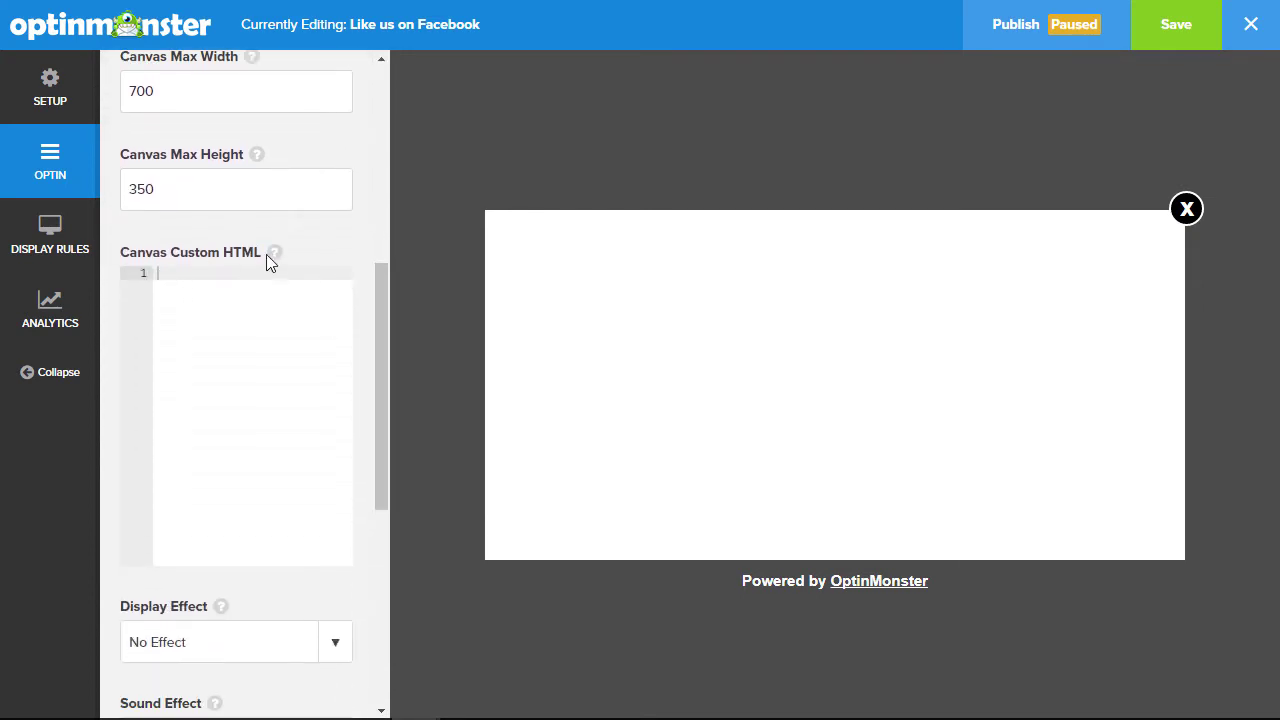
click(262, 310)
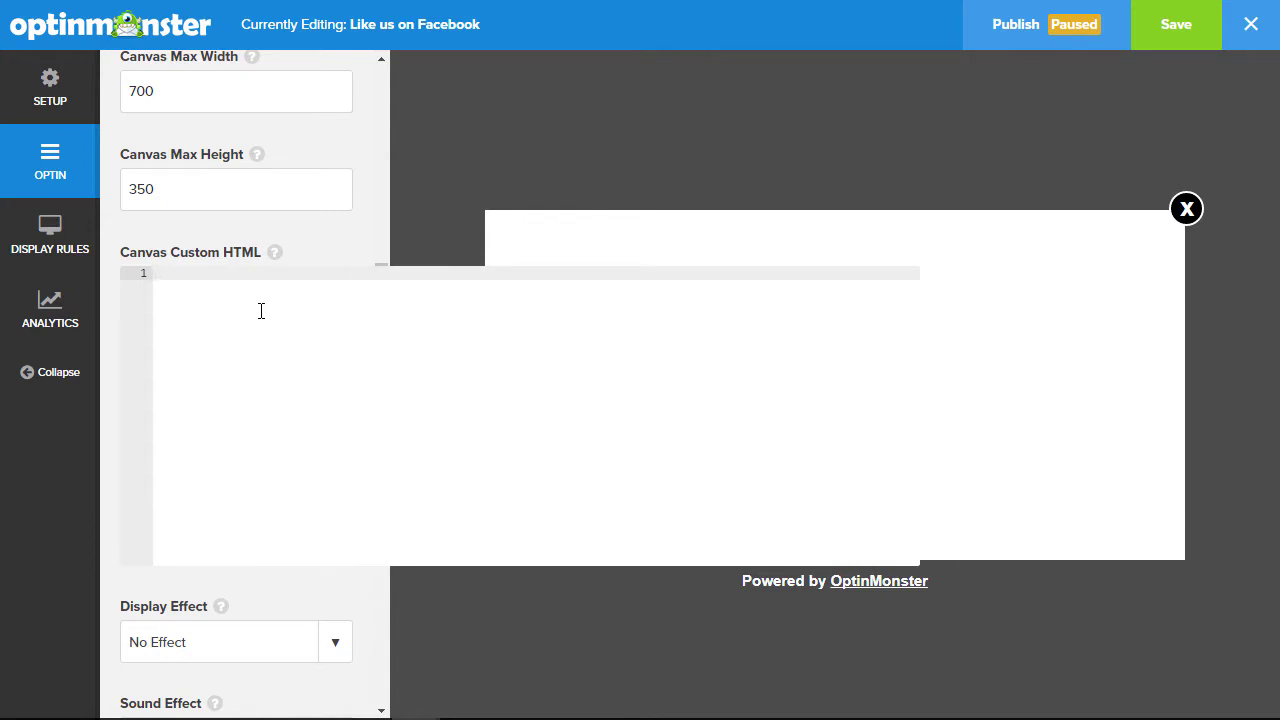
click(488, 128)
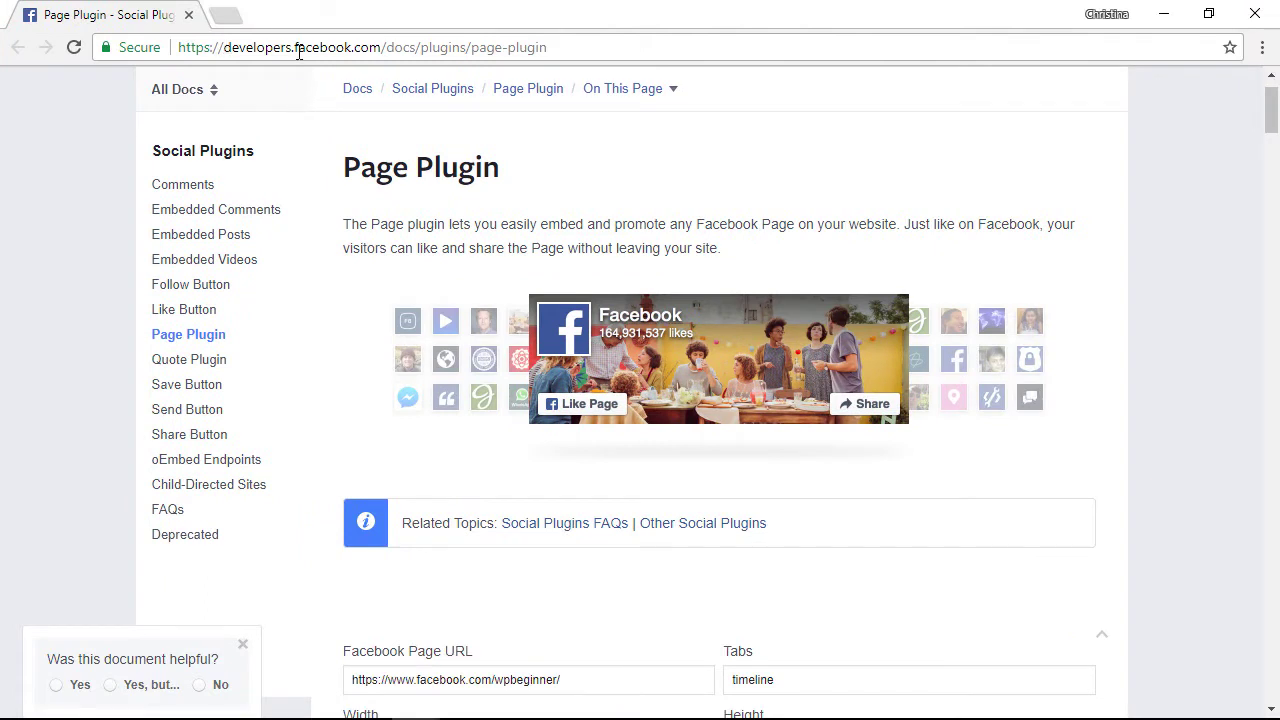
- Point the Page Plugin at facebook.com/optinmonster with the timeline tab
scroll(355, 367, down, 4)
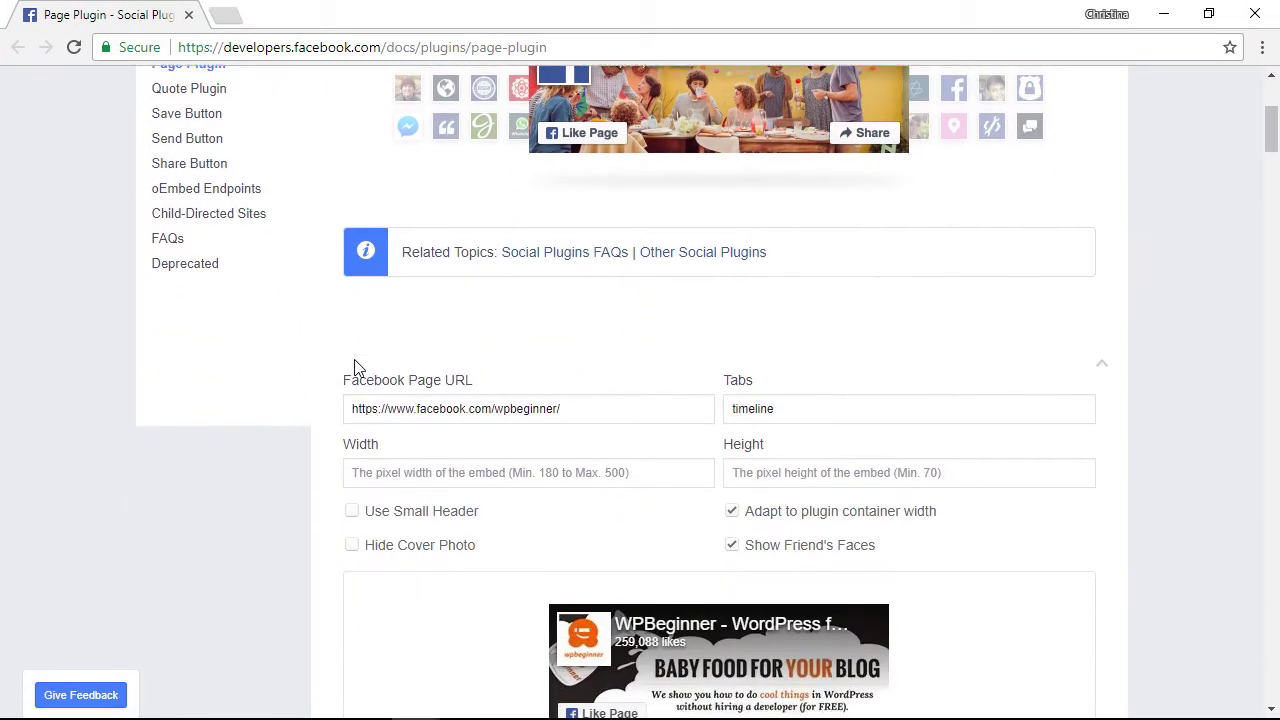
drag(494, 303, 691, 311)
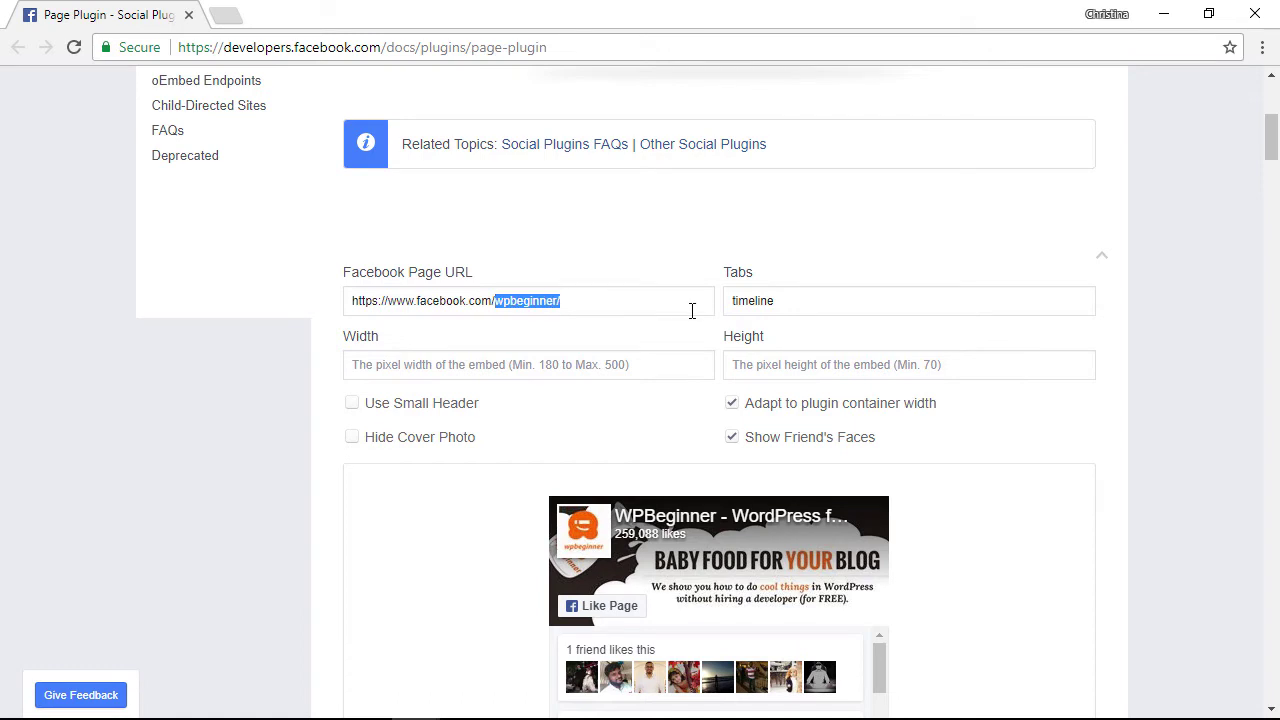
text(optinmonste)
text(r)
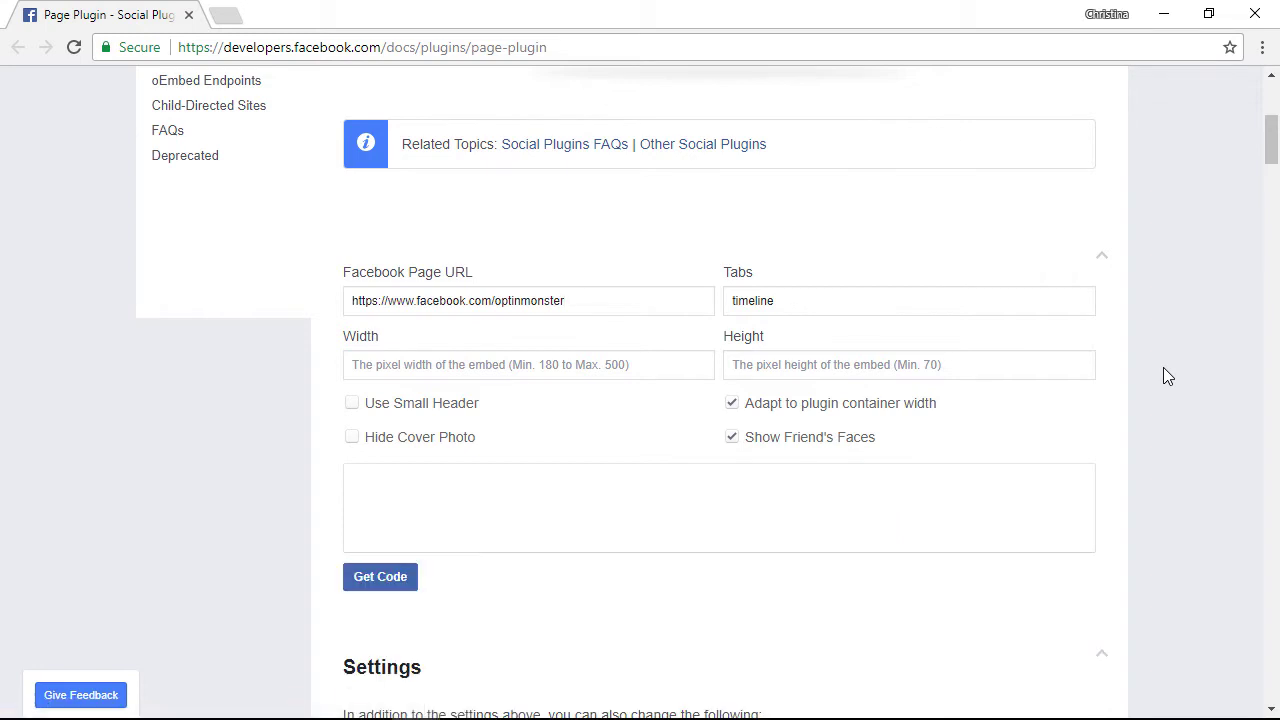
scroll(1163, 375, down, 2)
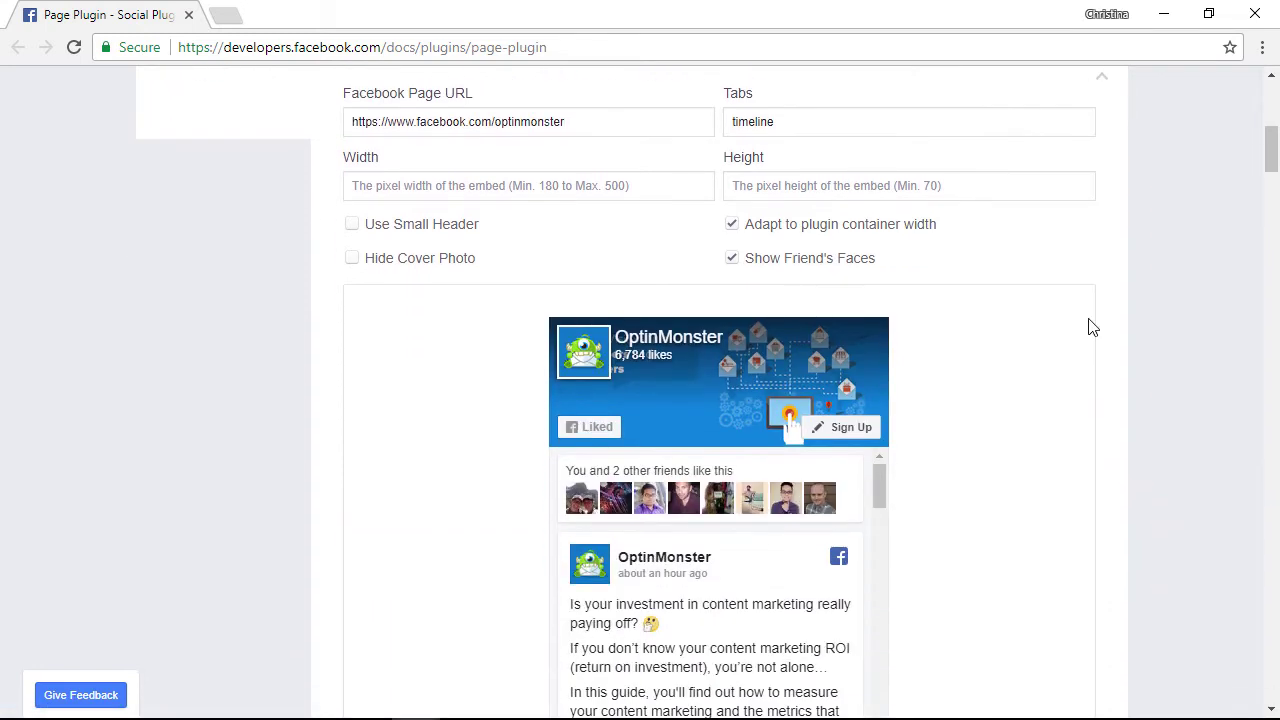
drag(783, 121, 697, 122)
key(BackSpace)
text(time)
text(line)
- Set the Page Plugin width to 600 and height to 300
click(511, 190)
text(6)
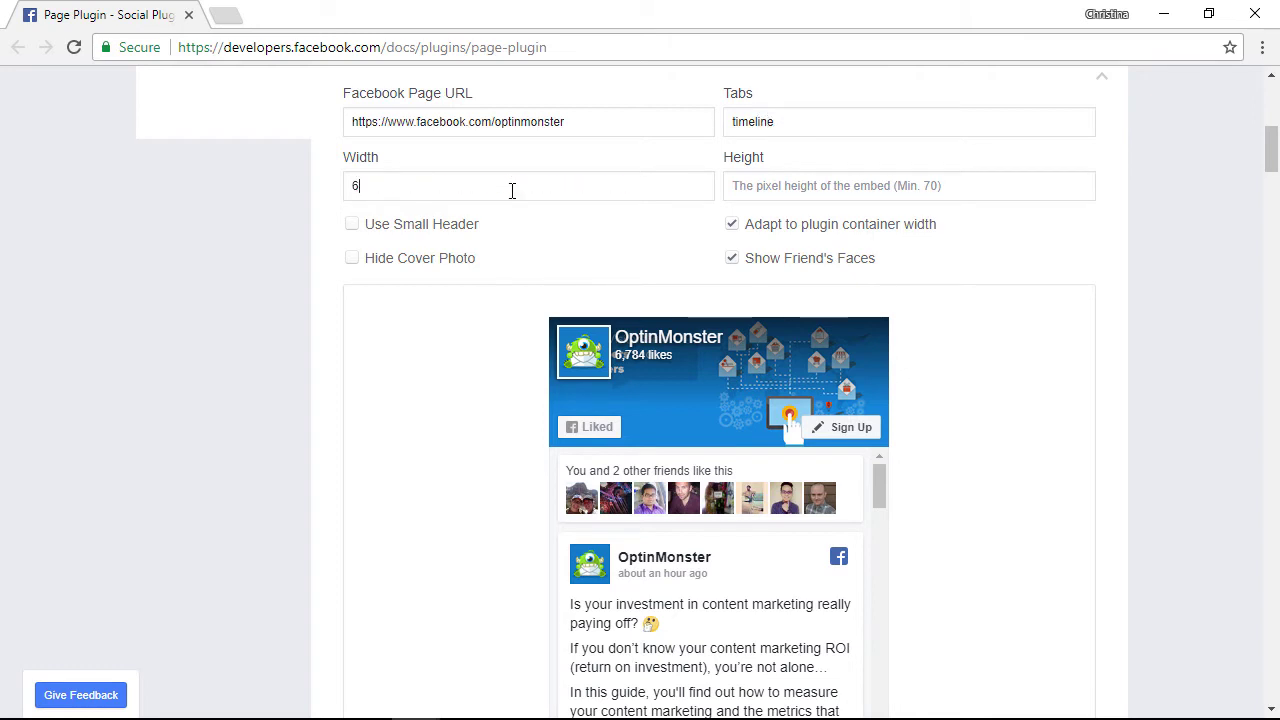
text(00)
click(801, 185)
text(300)
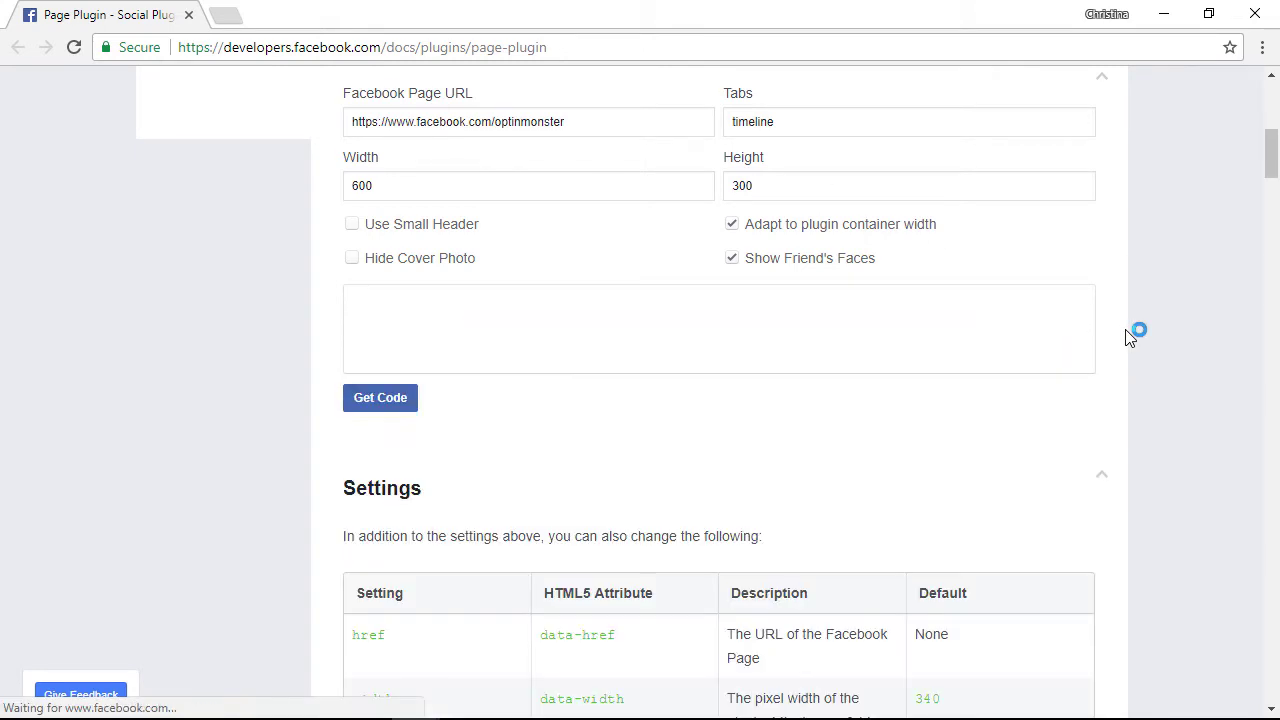
scroll(254, 289, down, 2)
scroll(254, 289, up, 1)
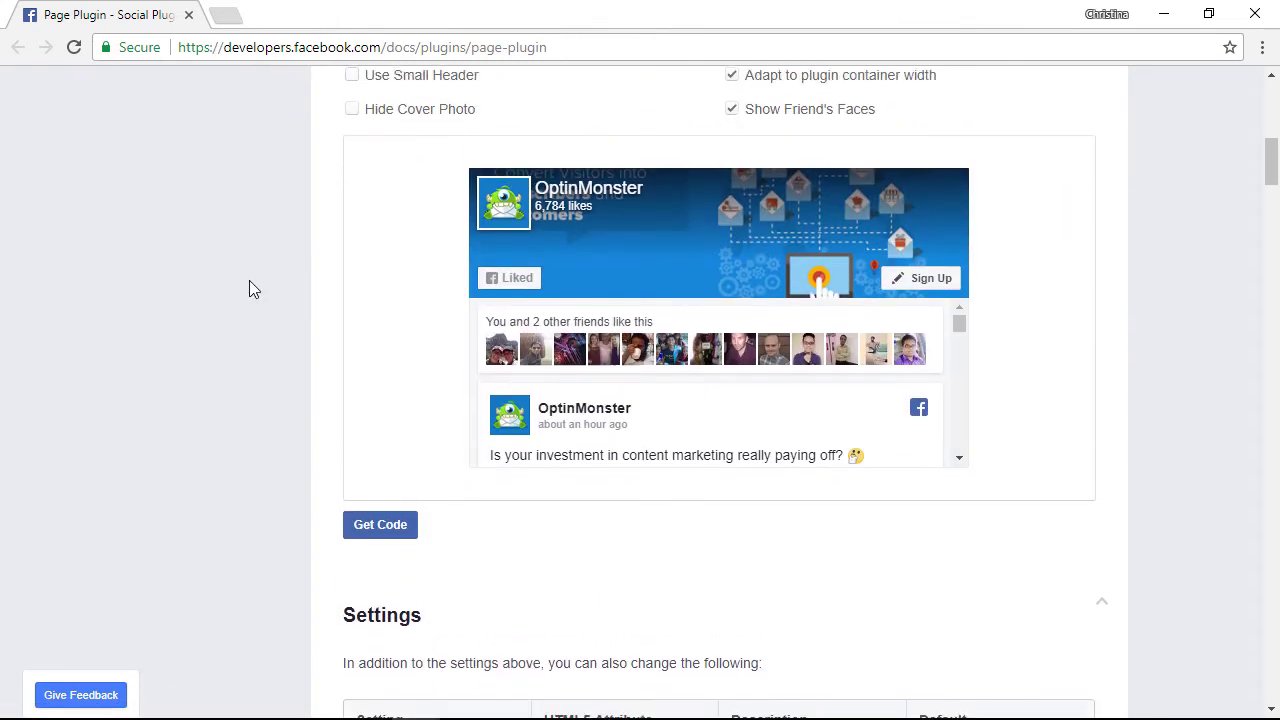
- Generate the Page Plugin code and copy its Step 2 JavaScript SDK snippet
click(381, 531)
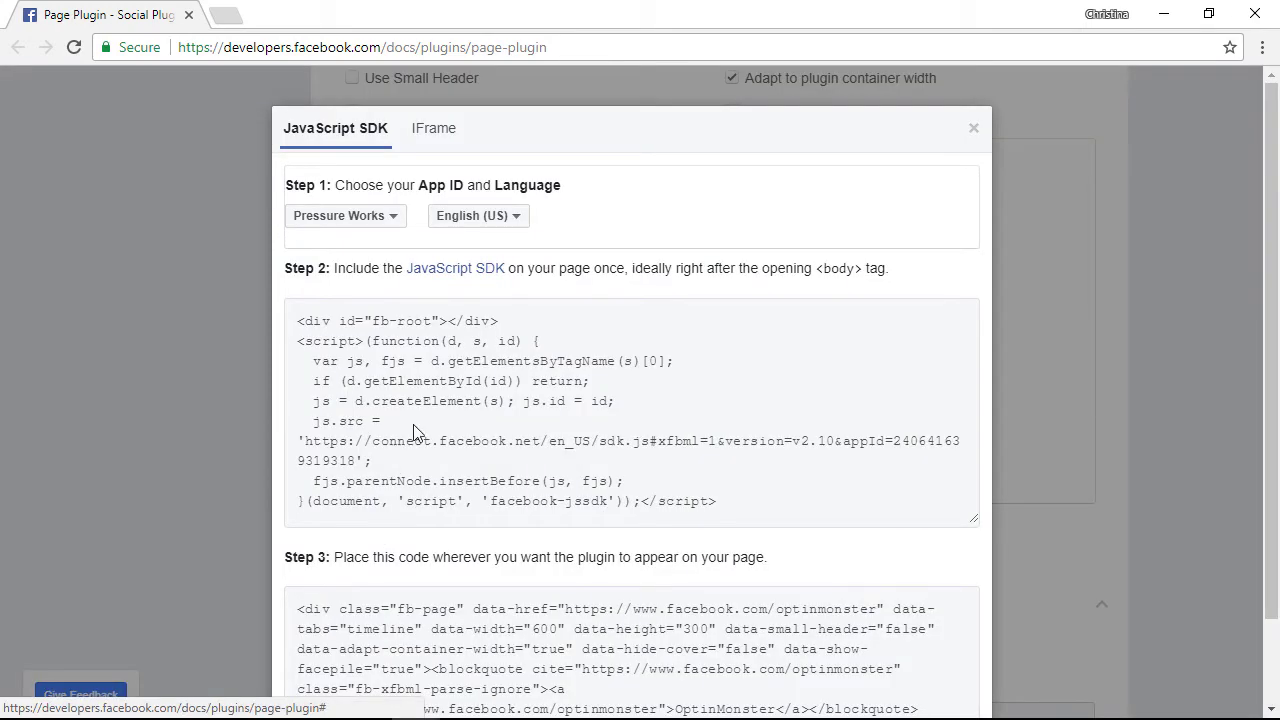
scroll(412, 404, down, 1)
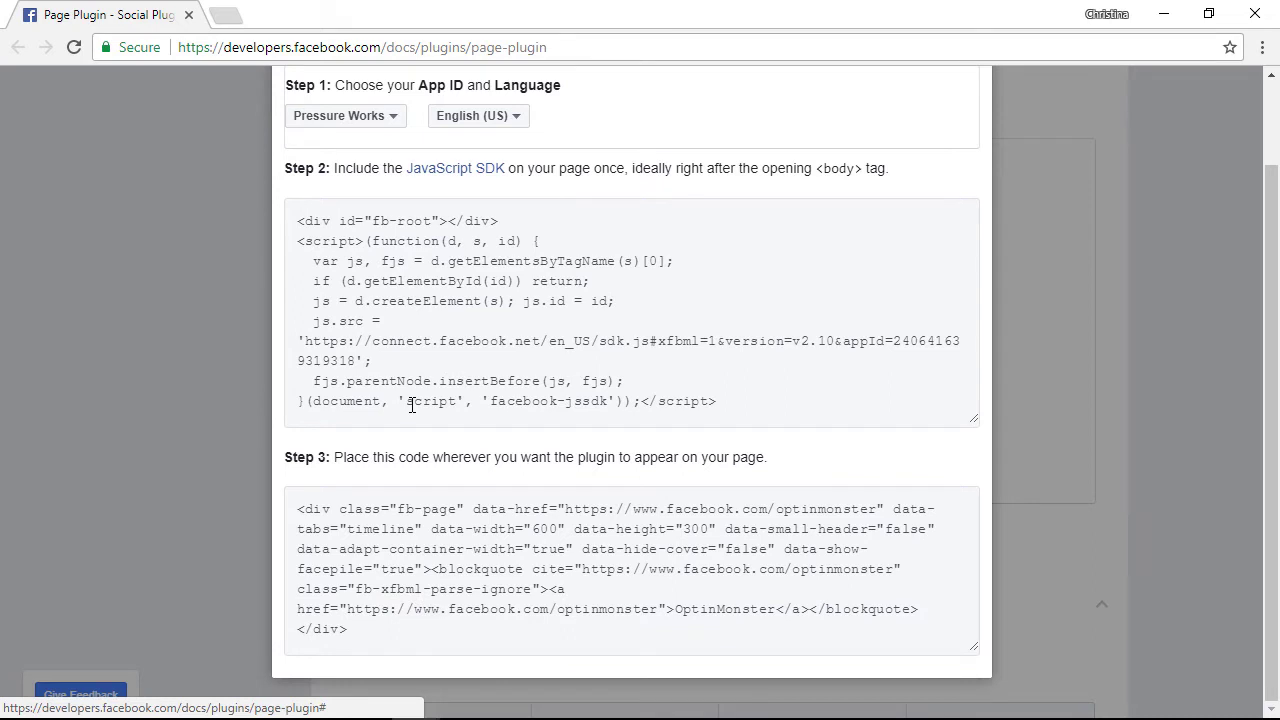
right_click(399, 254)
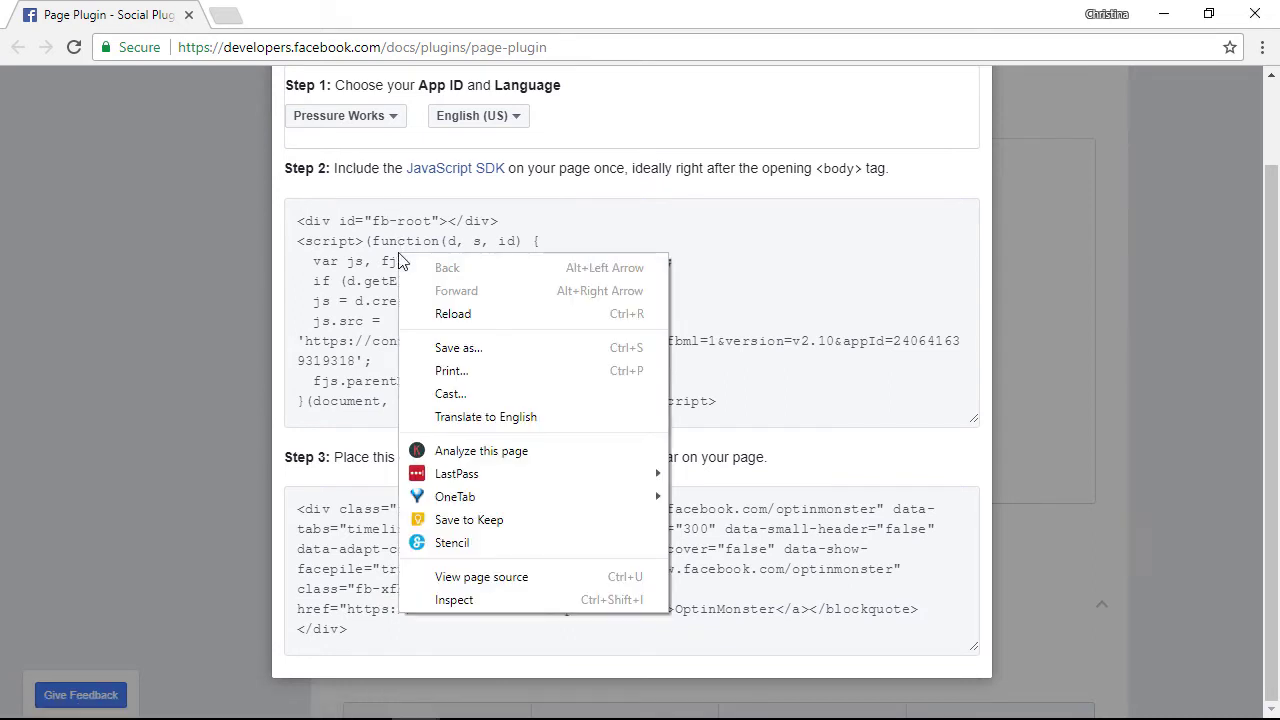
click(335, 230)
right_click(335, 226)
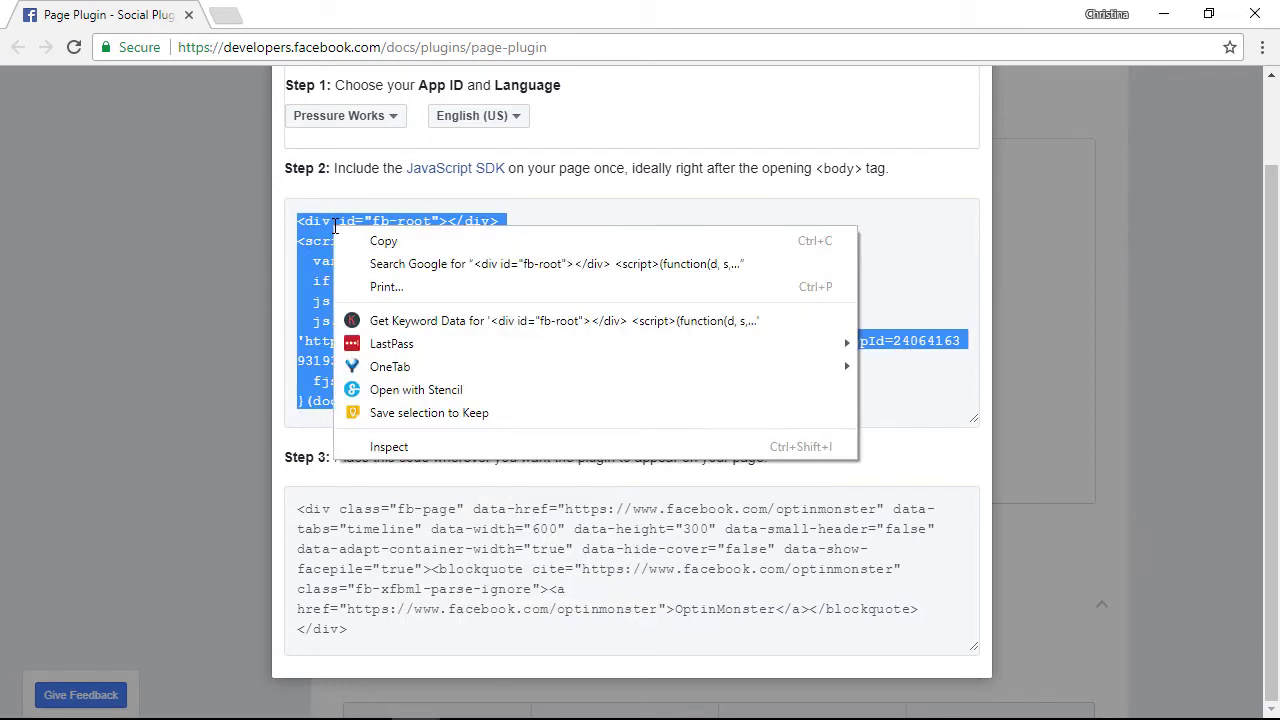
click(352, 242)
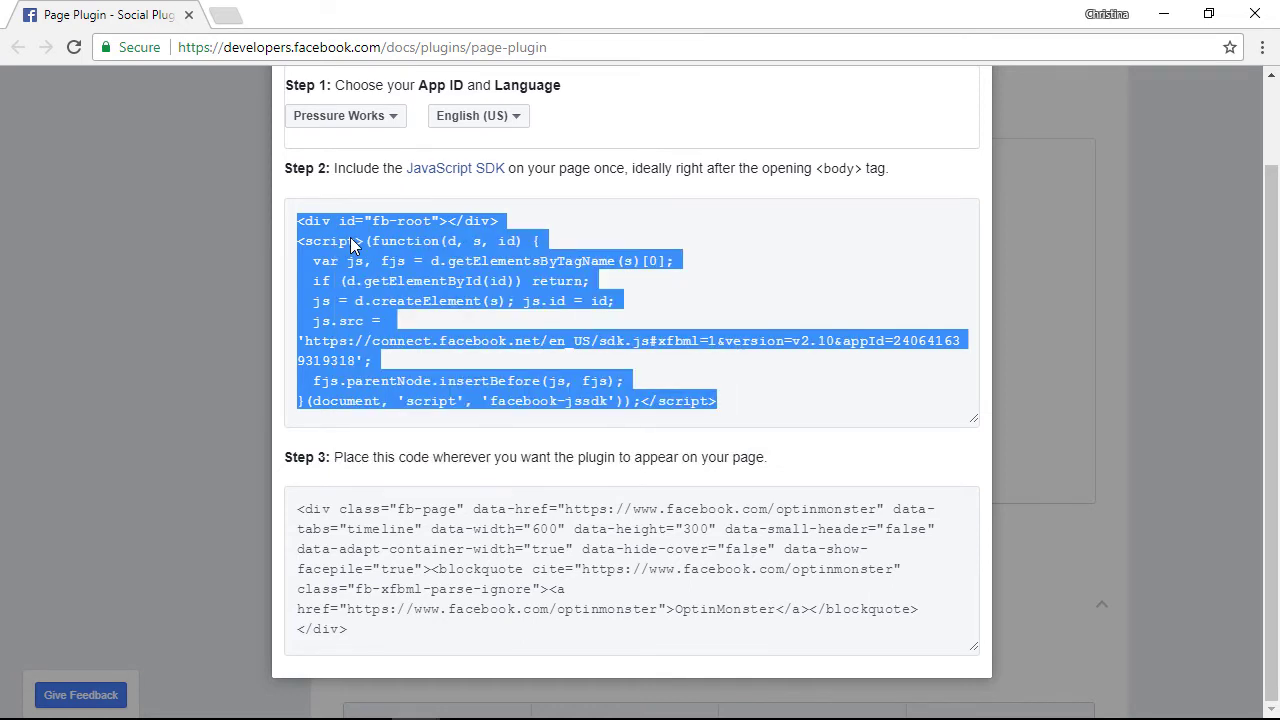
key(alt+Tab)
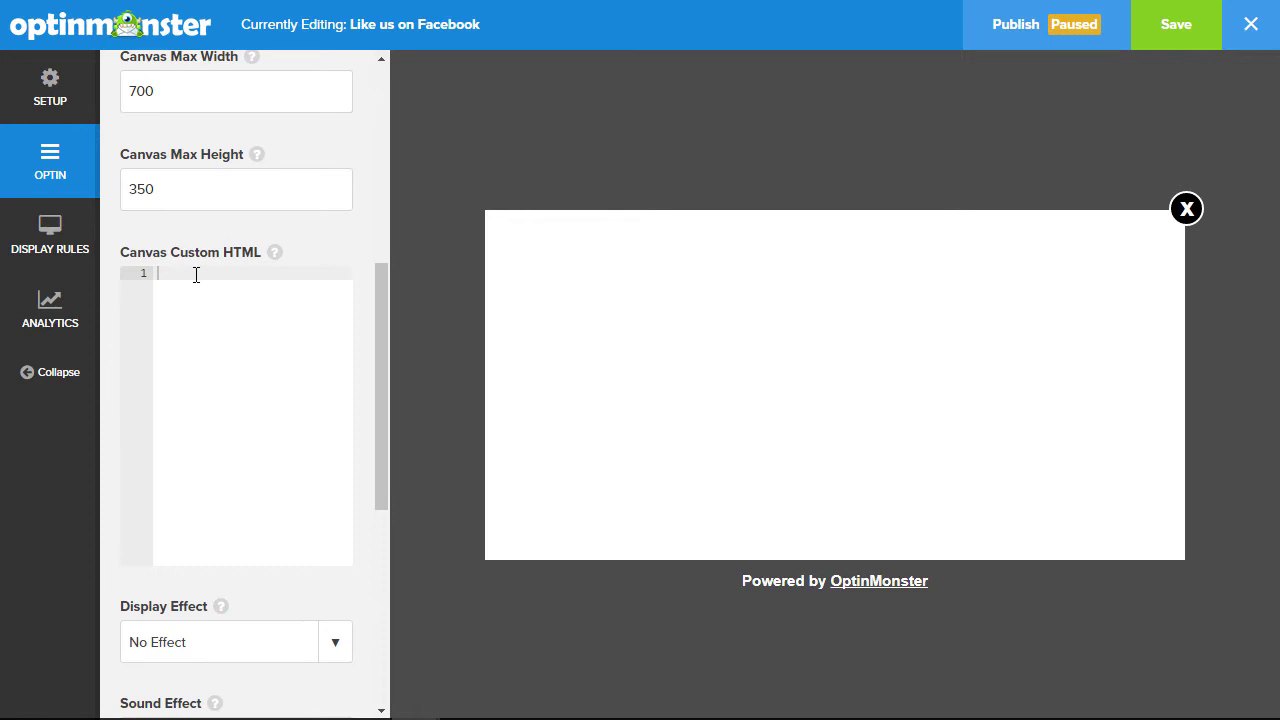
- Paste the Facebook SDK script into Canvas Custom HTML, followed by a new line
click(196, 274)
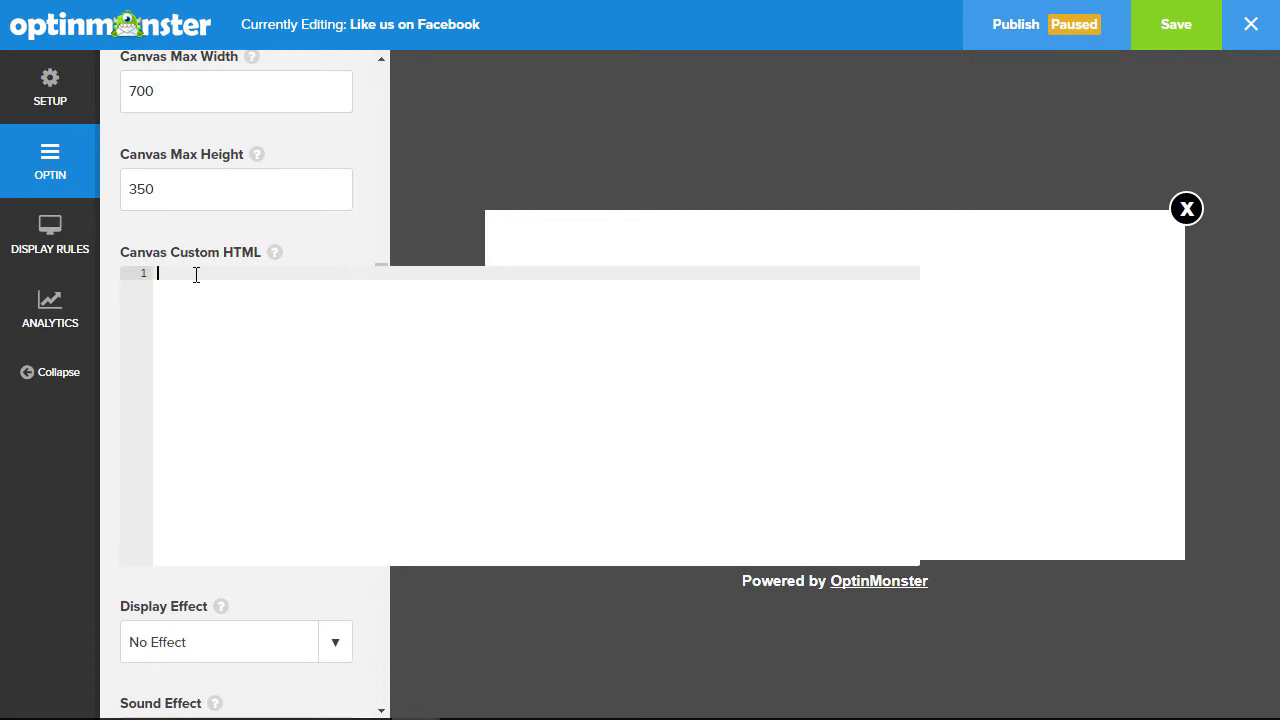
right_click(196, 274)
click(236, 391)
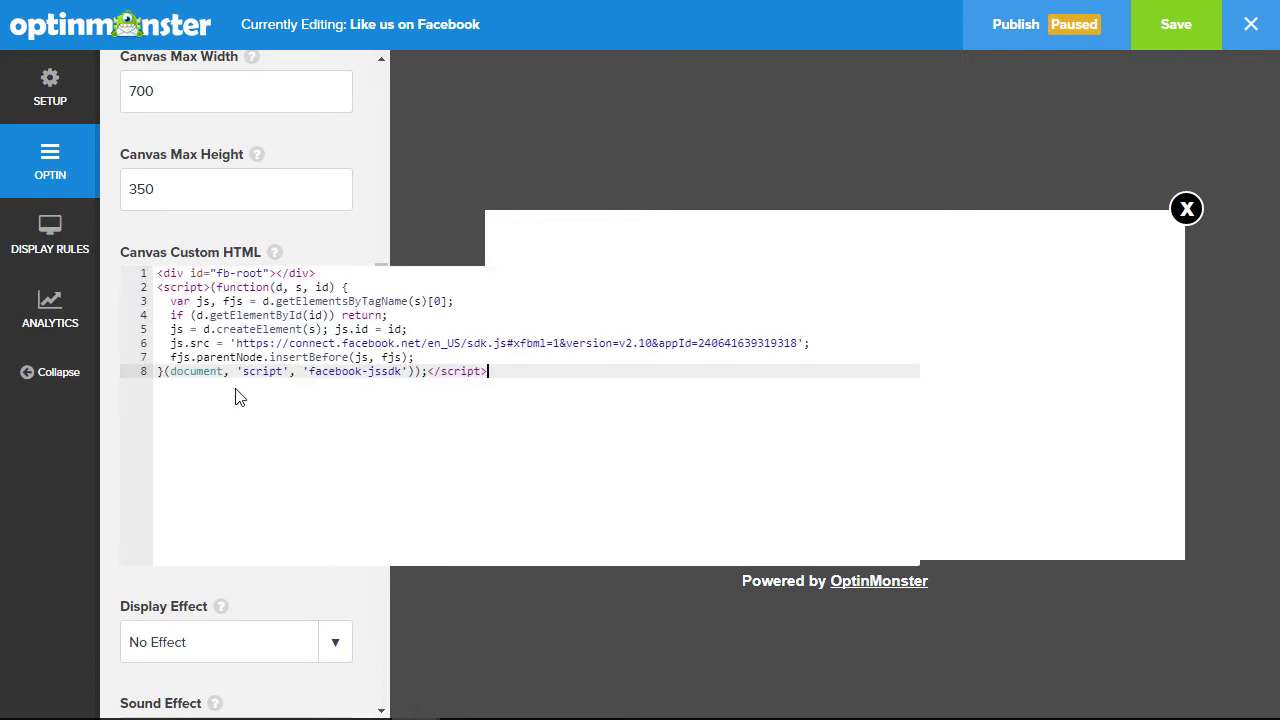
key(Return)
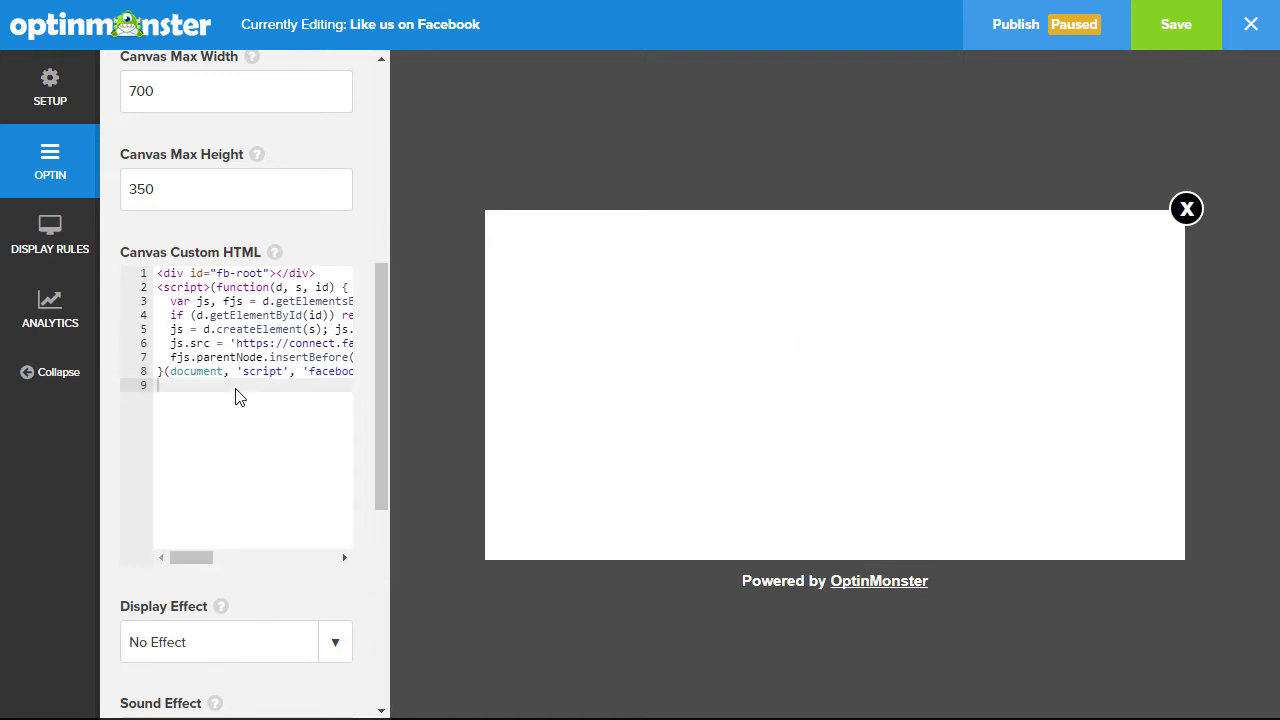
- Copy the Page Plugin's Step 3 embed code from Facebook for Developers
key(alt+Tab)
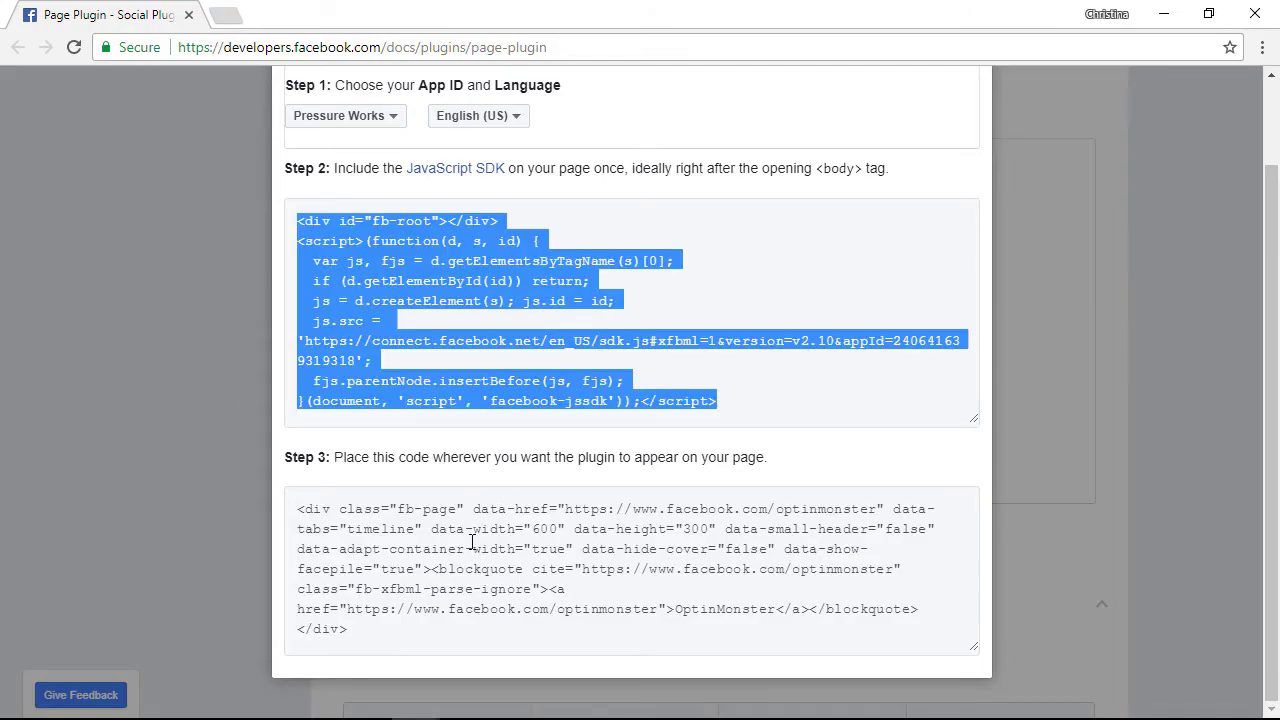
click(473, 542)
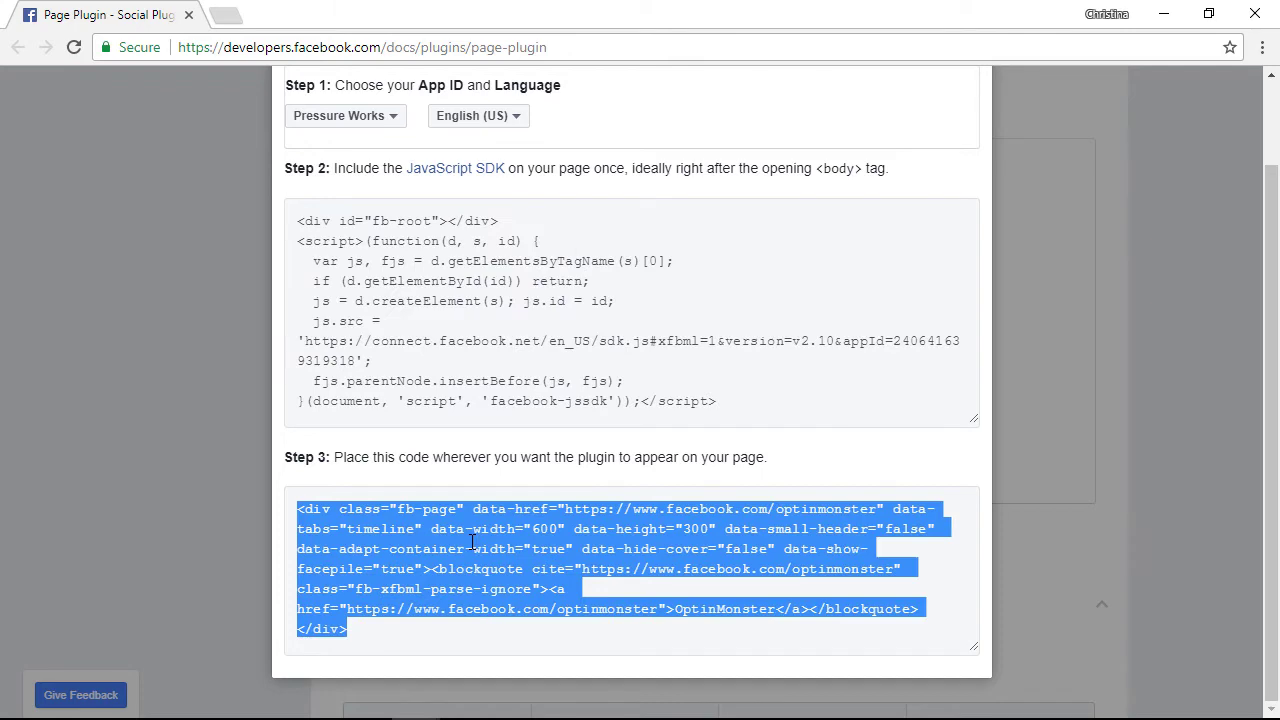
right_click(473, 542)
click(557, 321)
- Paste the Step 3 embed code onto line 9 so the preview shows the Facebook feed
key(alt+Tab)
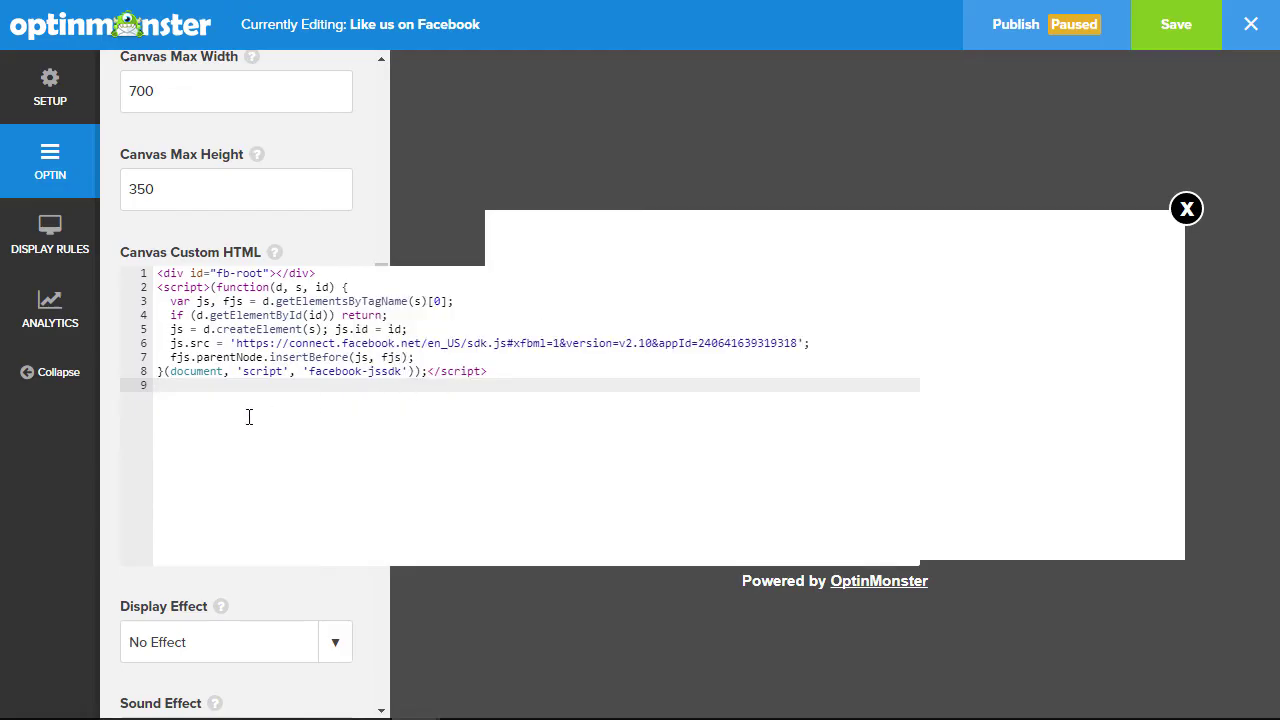
right_click(178, 386)
click(230, 497)
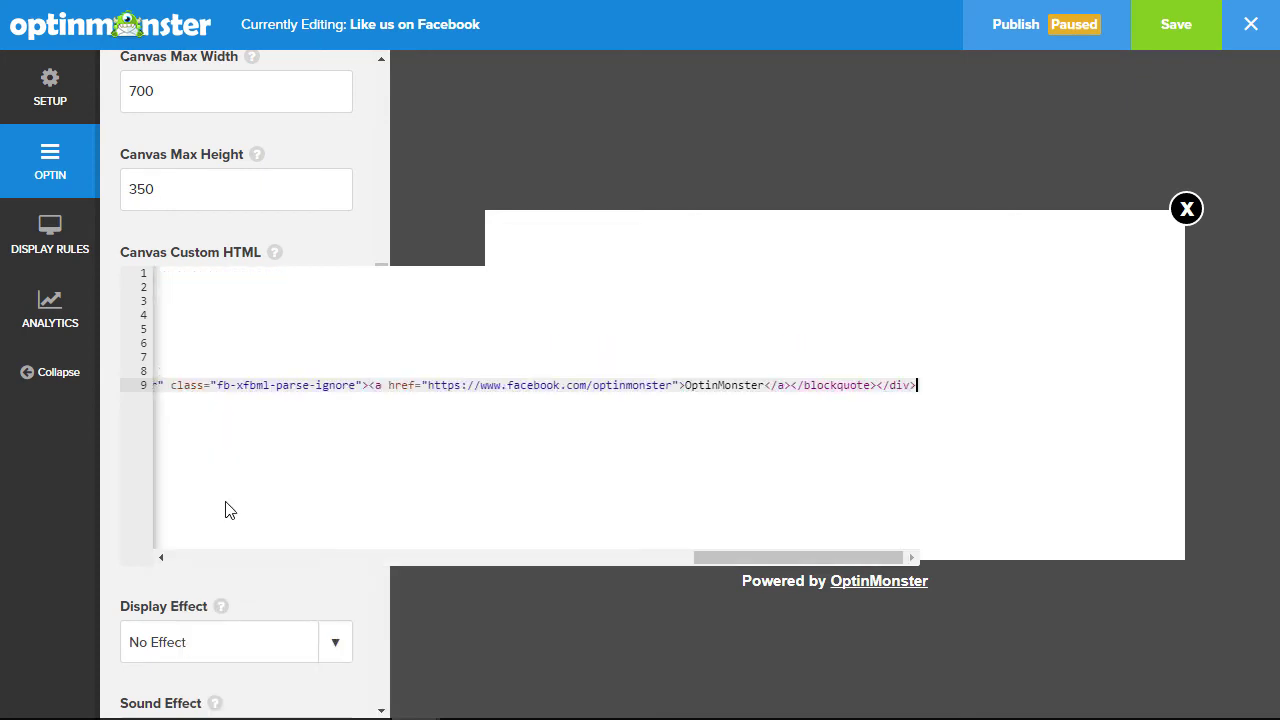
click(446, 621)
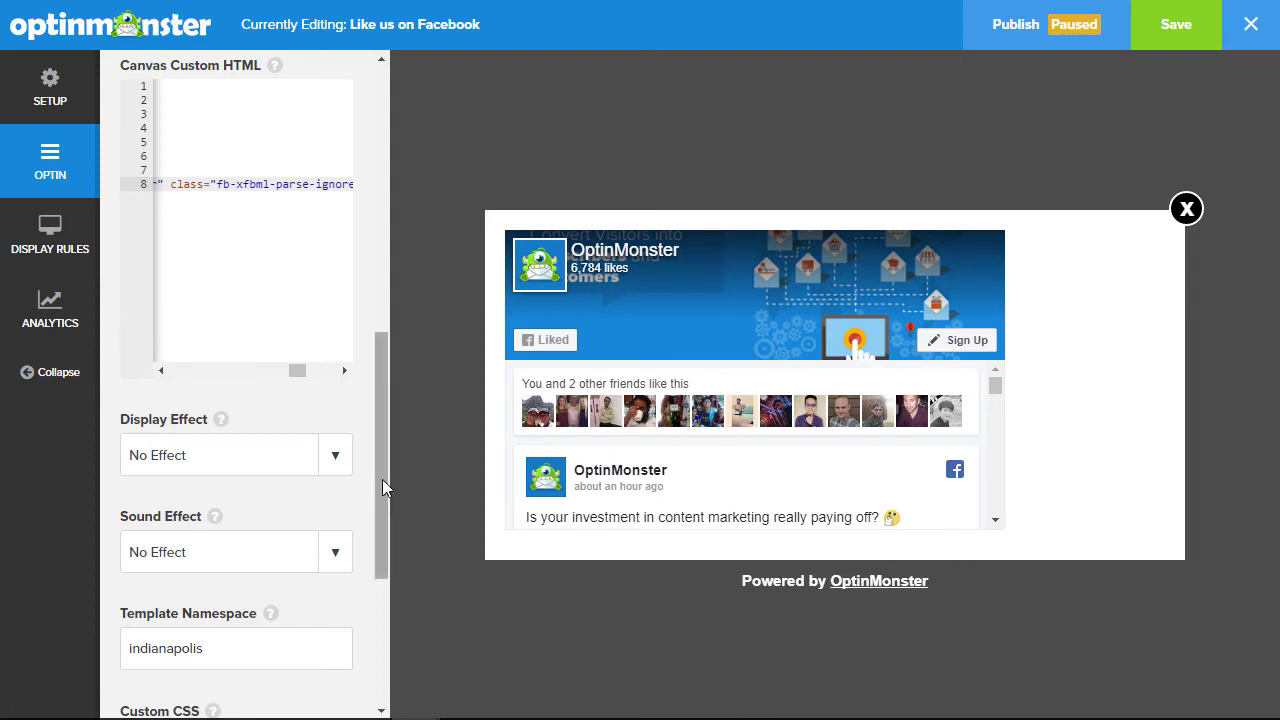
- Change Canvas Max Width from 700 to 540
drag(382, 479, 390, 329)
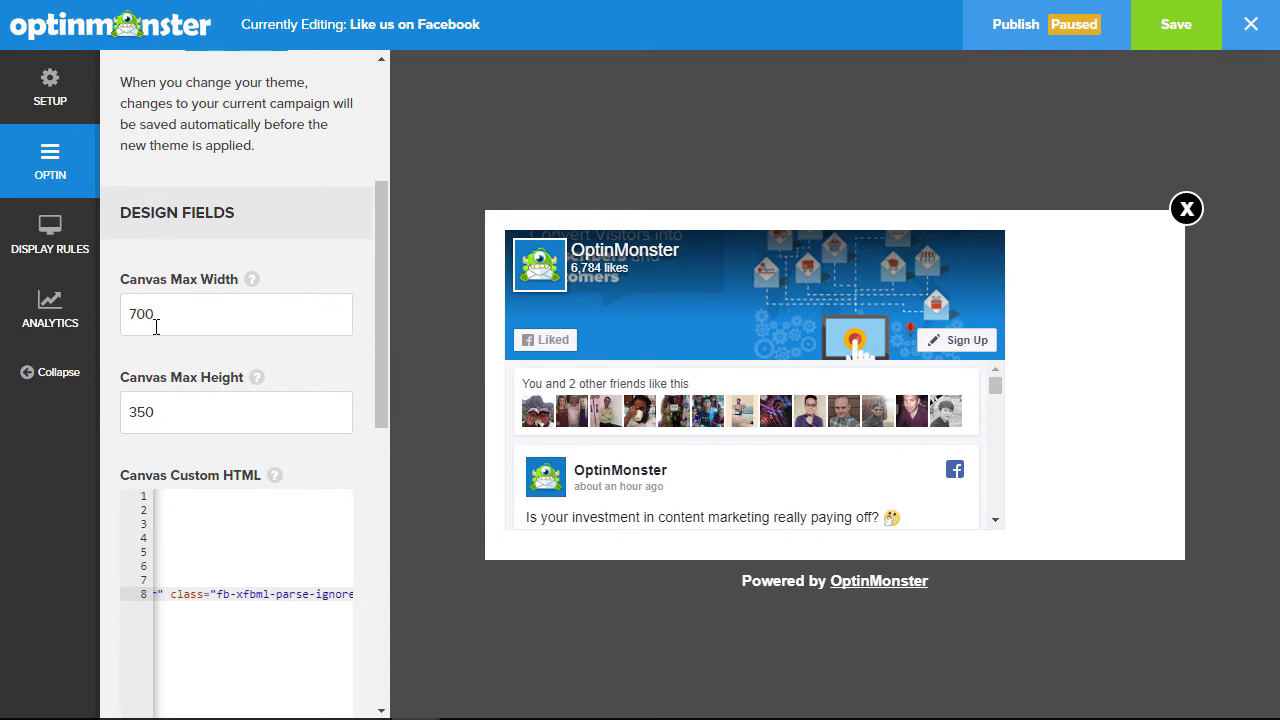
drag(166, 310, 129, 312)
text(5)
text(40)
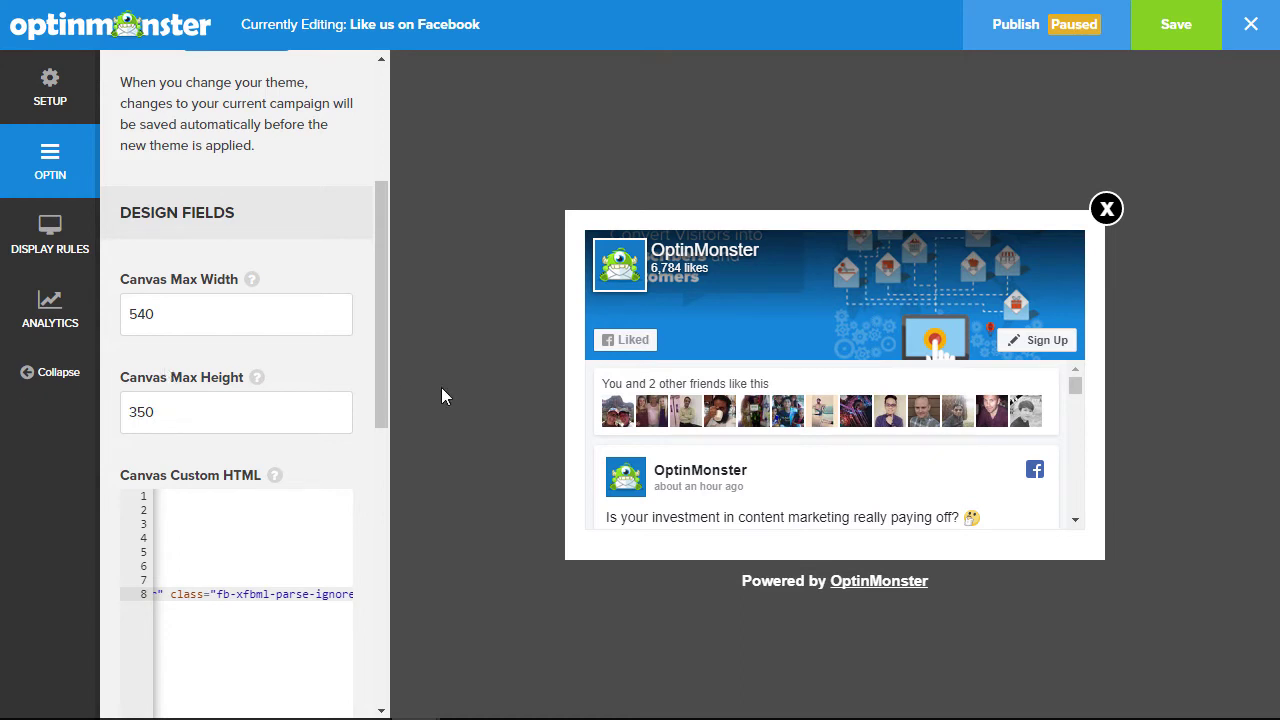
- Set the After 'X' seconds and Visitors browsing specific pages display rules to Inactive
click(44, 246)
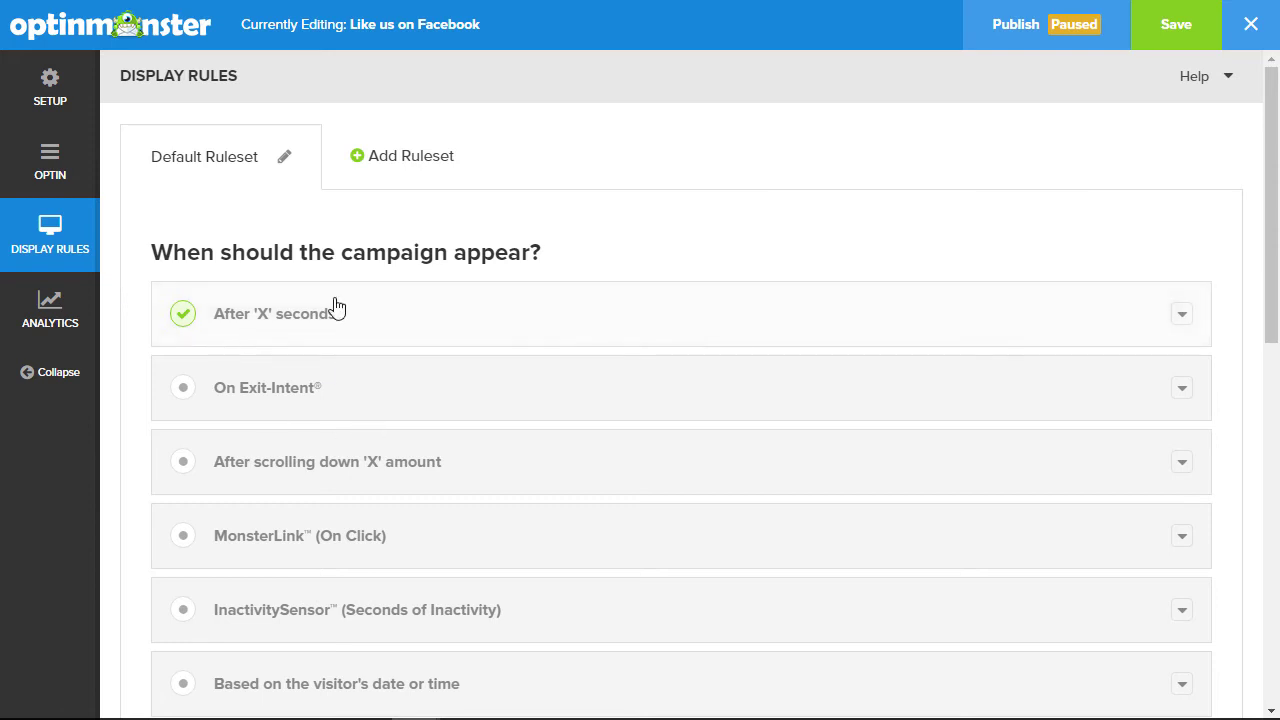
click(238, 330)
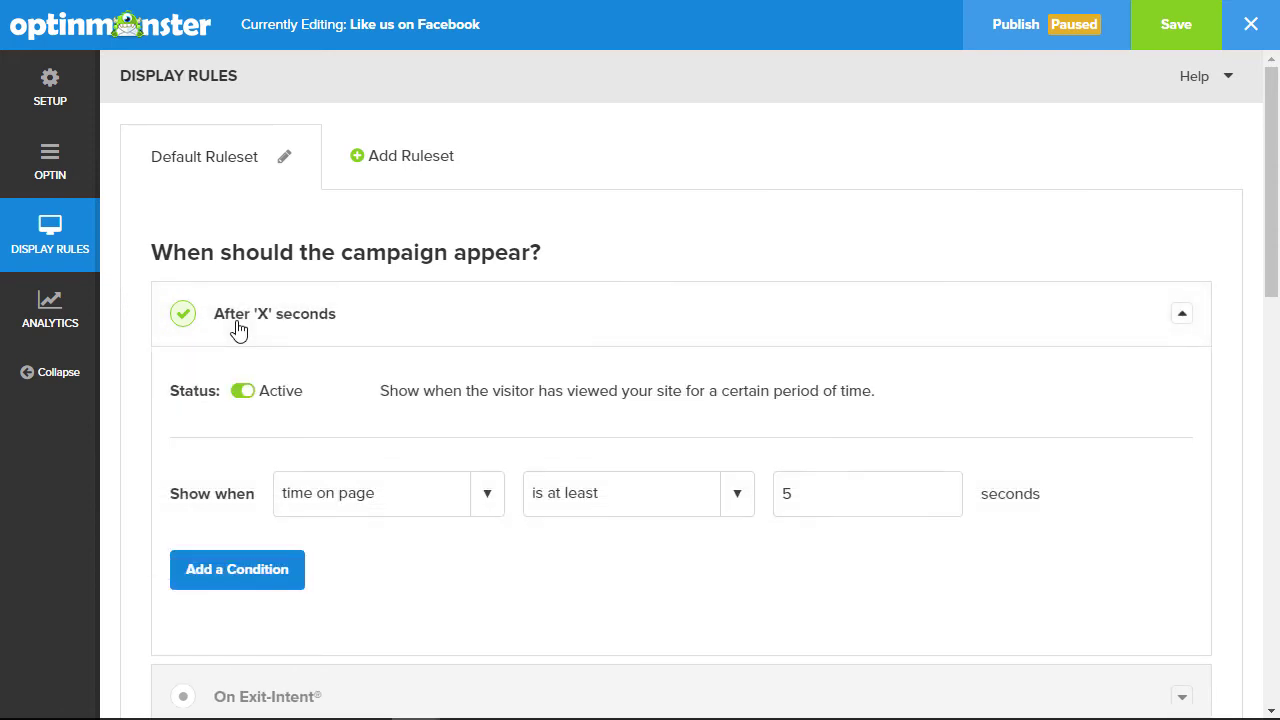
click(241, 392)
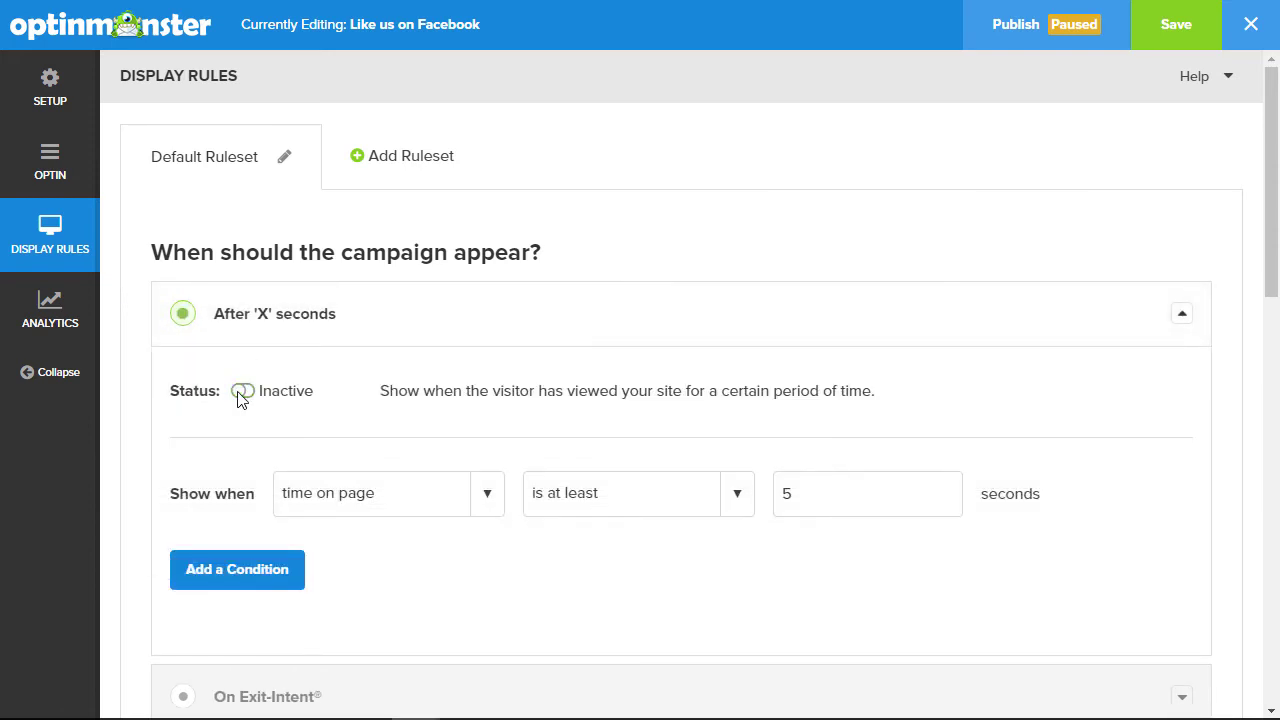
click(185, 316)
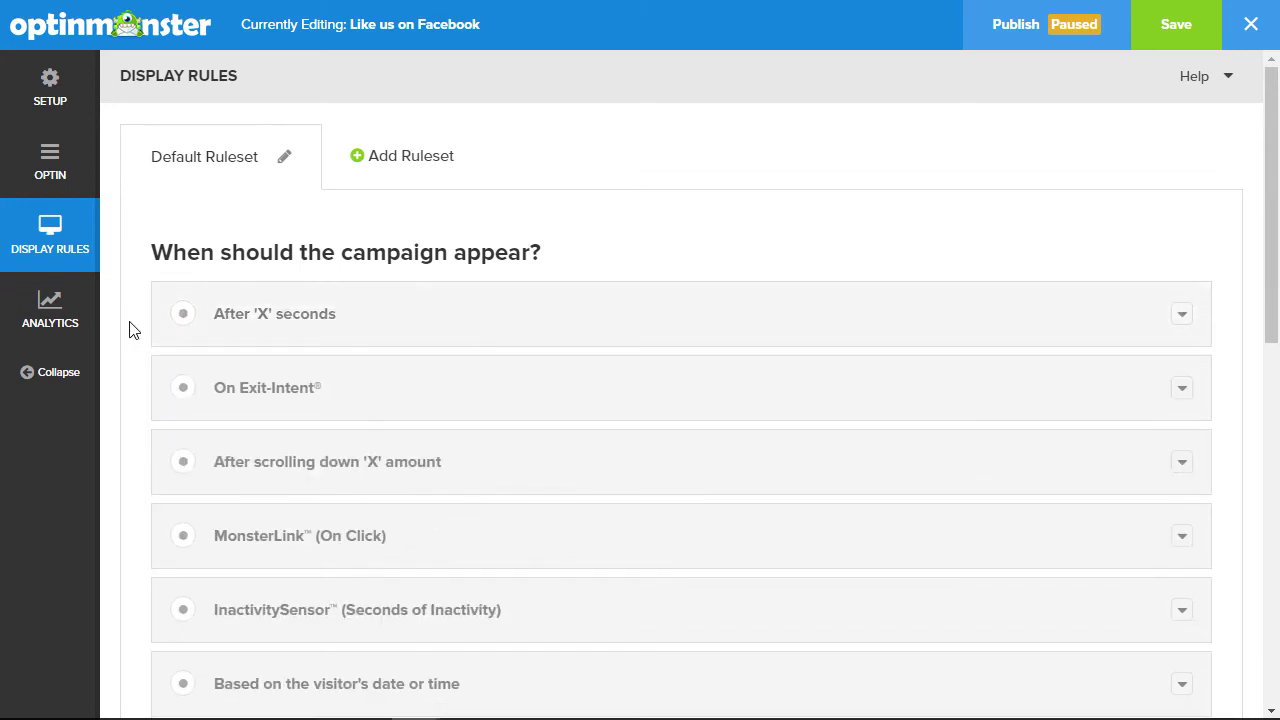
scroll(130, 330, down, 2)
scroll(130, 330, down, 4)
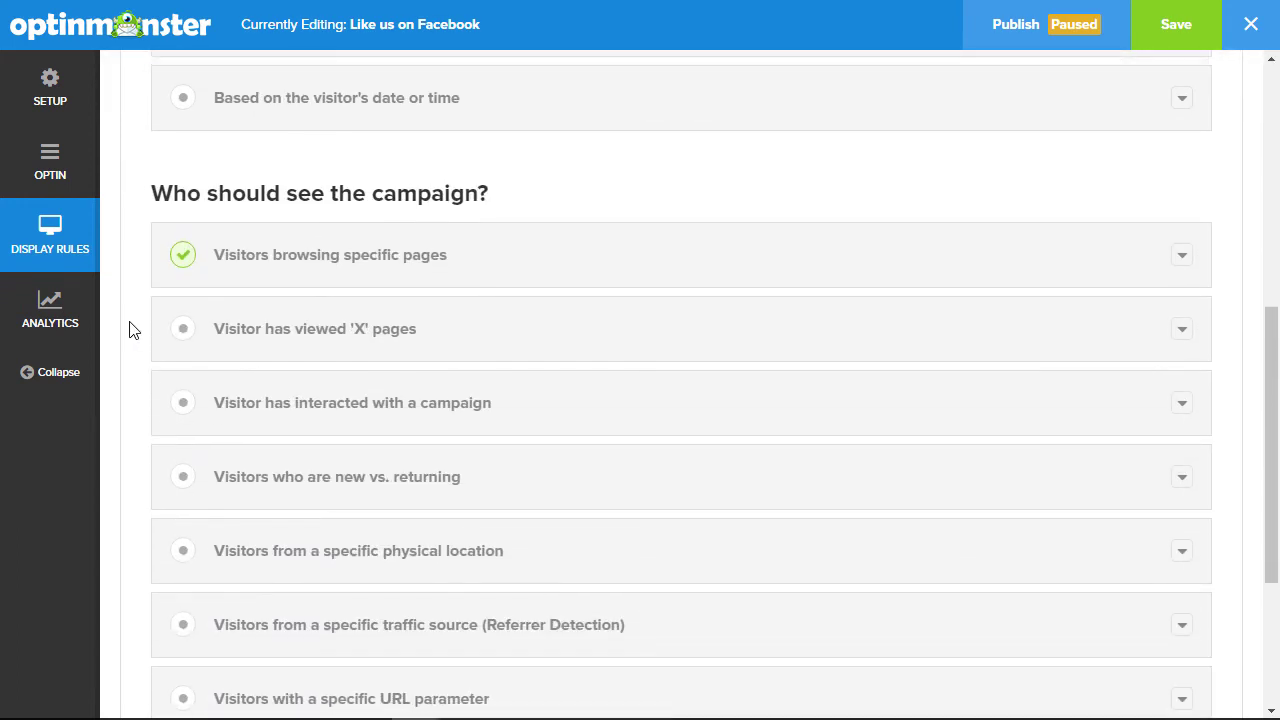
click(267, 230)
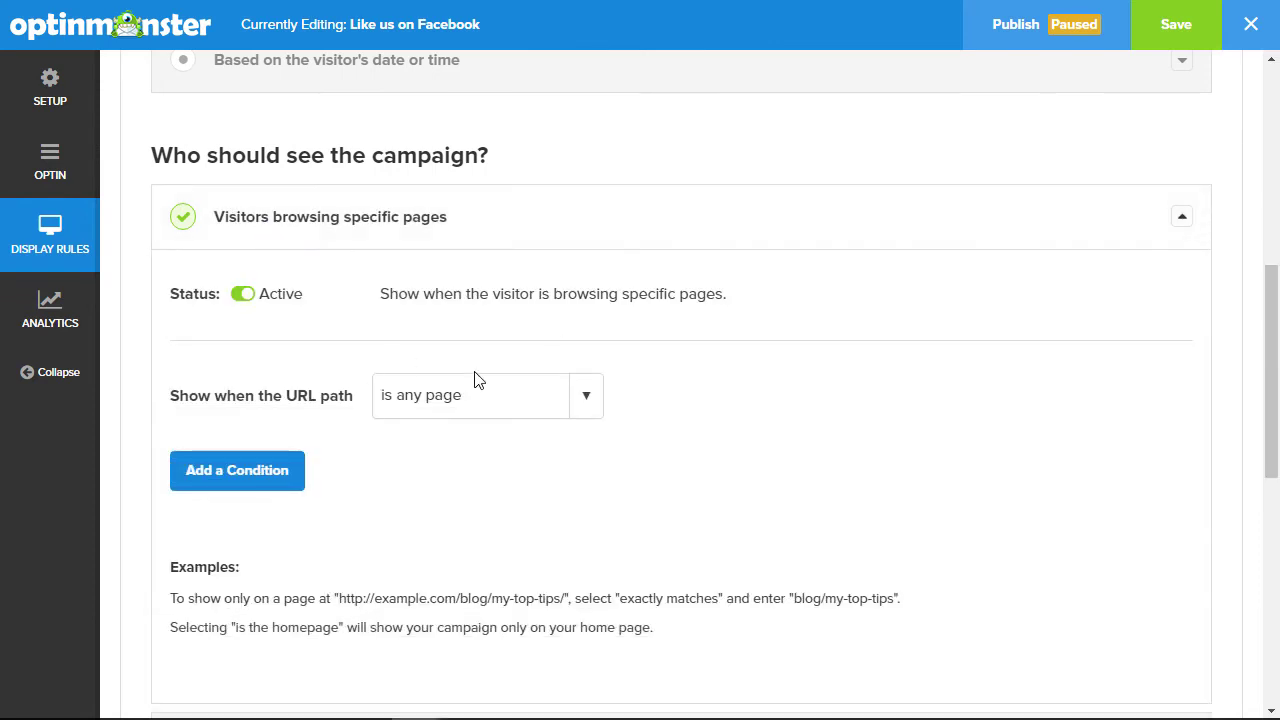
click(240, 295)
click(186, 228)
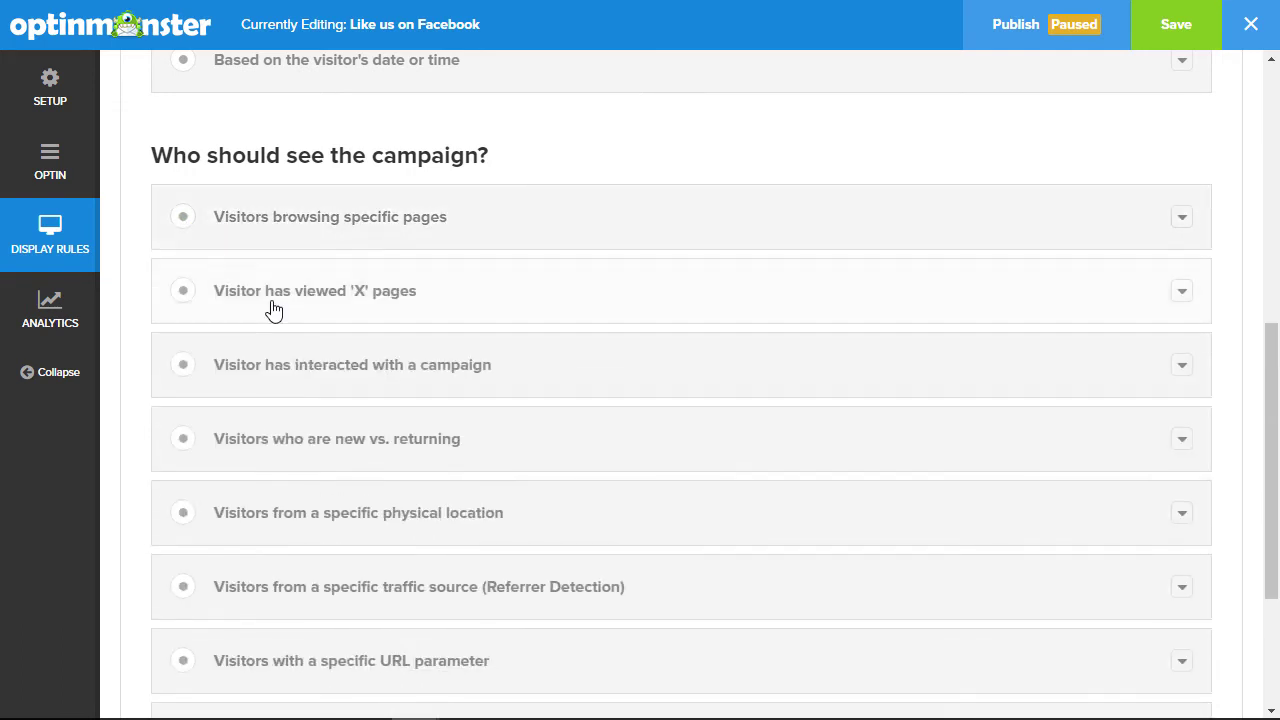
- Activate the 'Visitor has viewed X pages' rule with 'is at least' 2
click(273, 311)
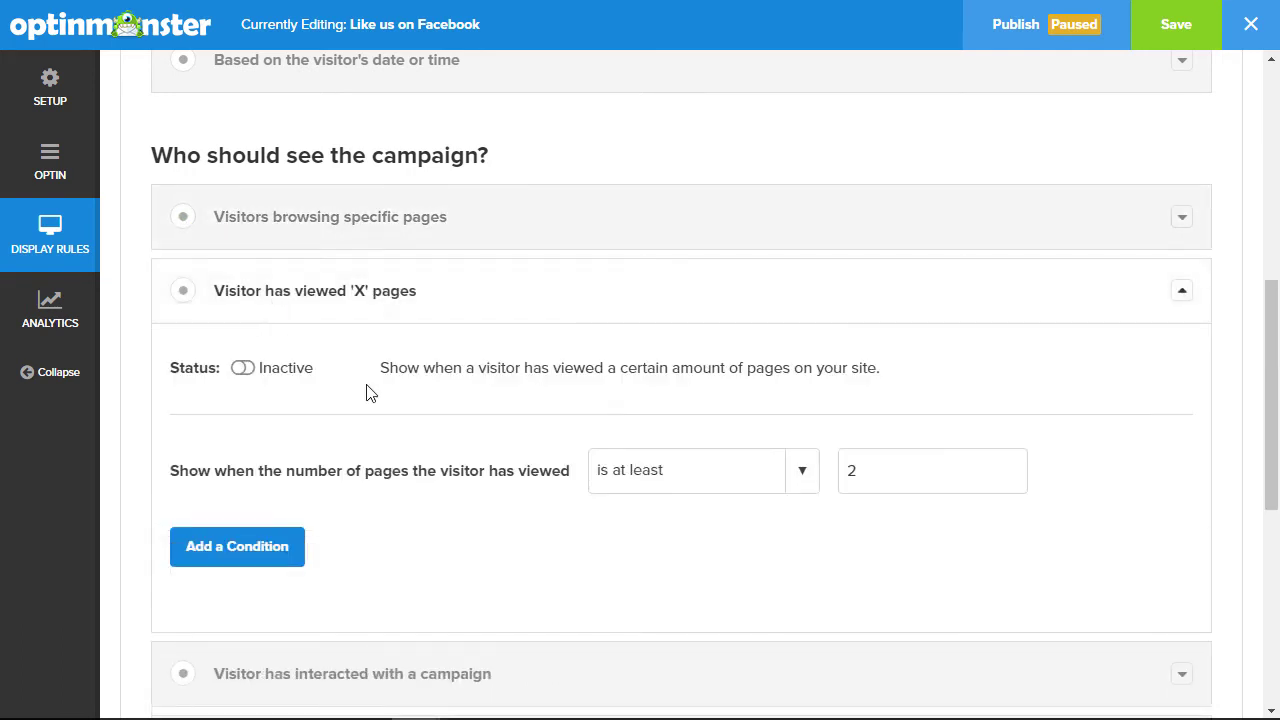
click(243, 368)
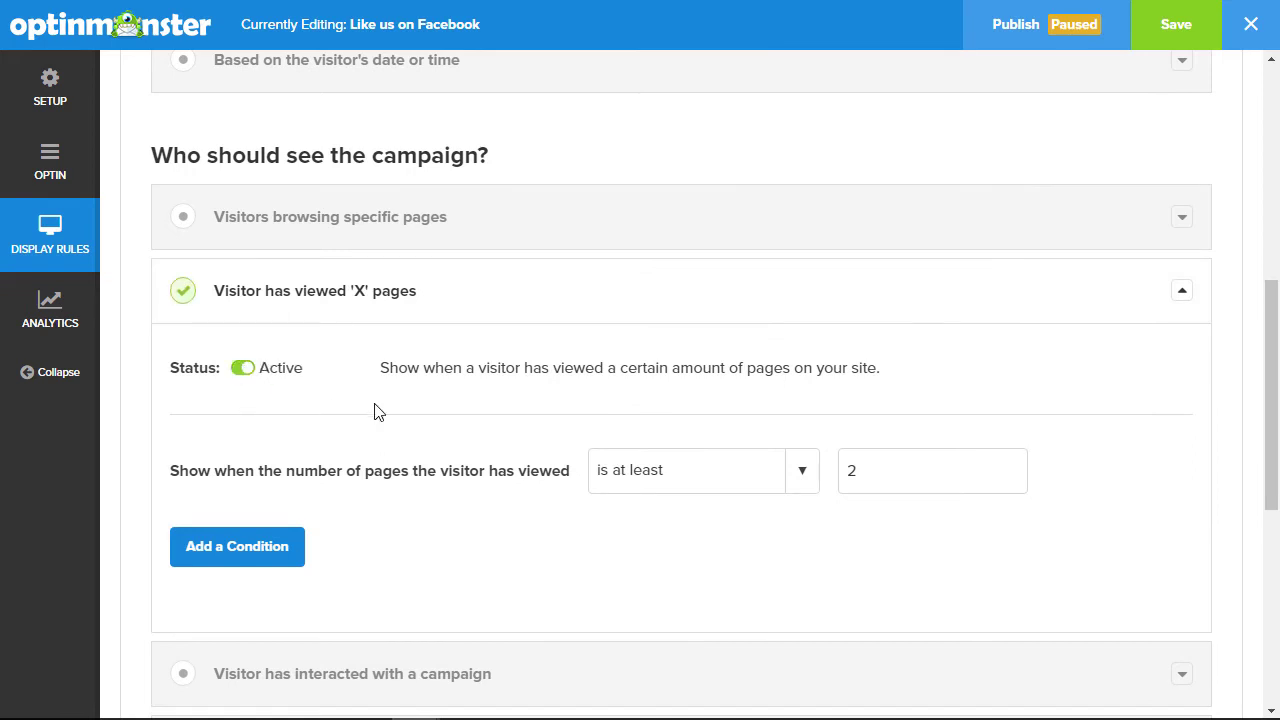
double_click(828, 480)
scroll(140, 358, up, 2)
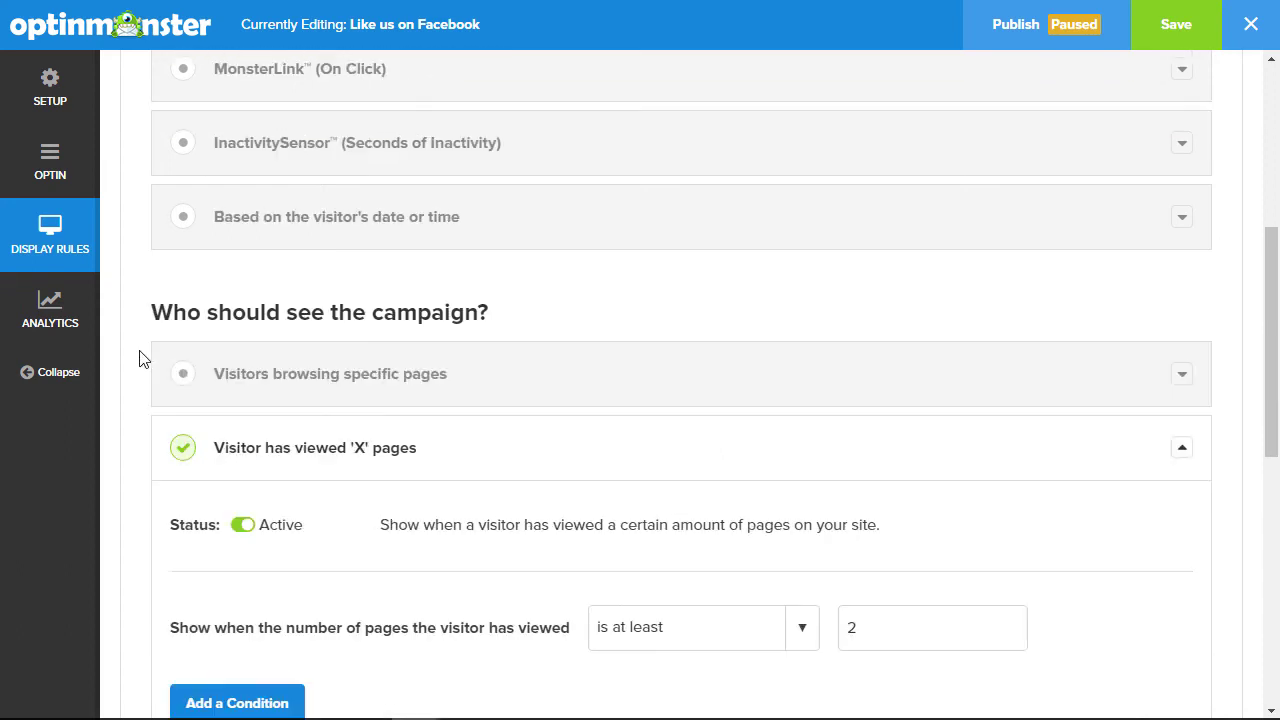
scroll(140, 358, up, 1)
scroll(140, 358, up, 1)
scroll(140, 358, up, 2)
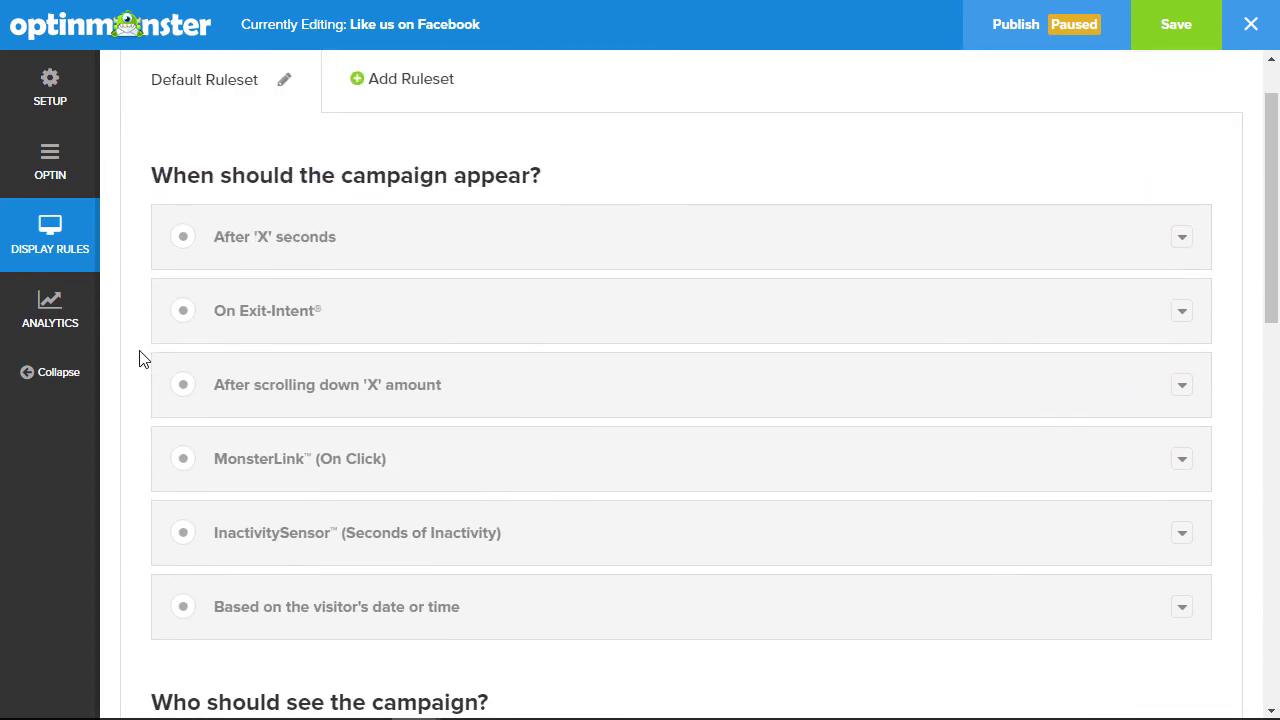
- Save the campaign and switch its publish status from Paused to Live
click(1189, 19)
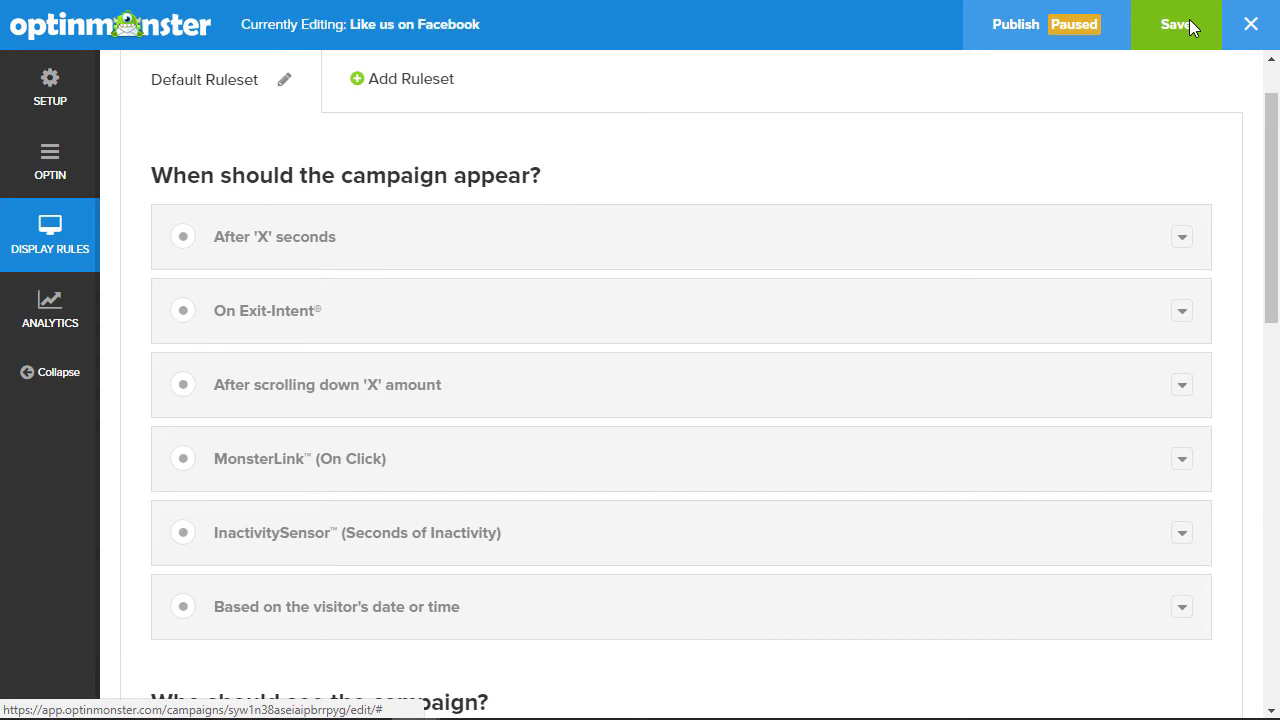
click(1015, 30)
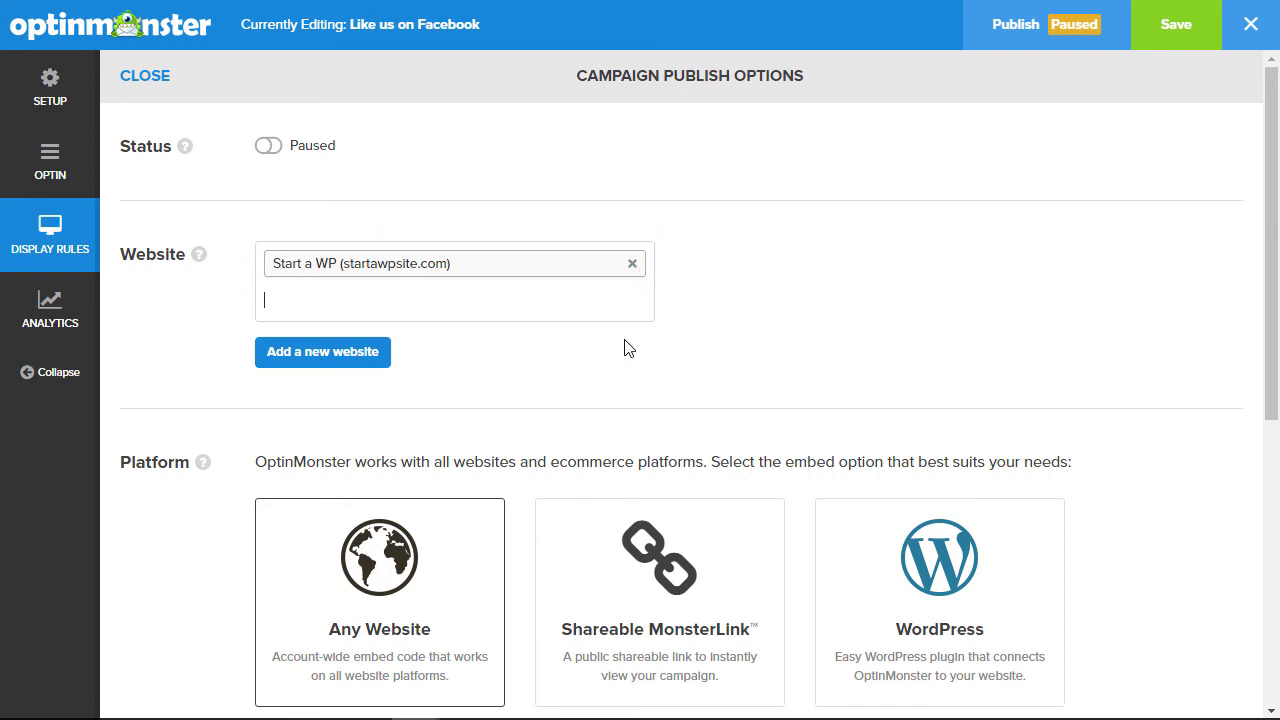
click(276, 151)
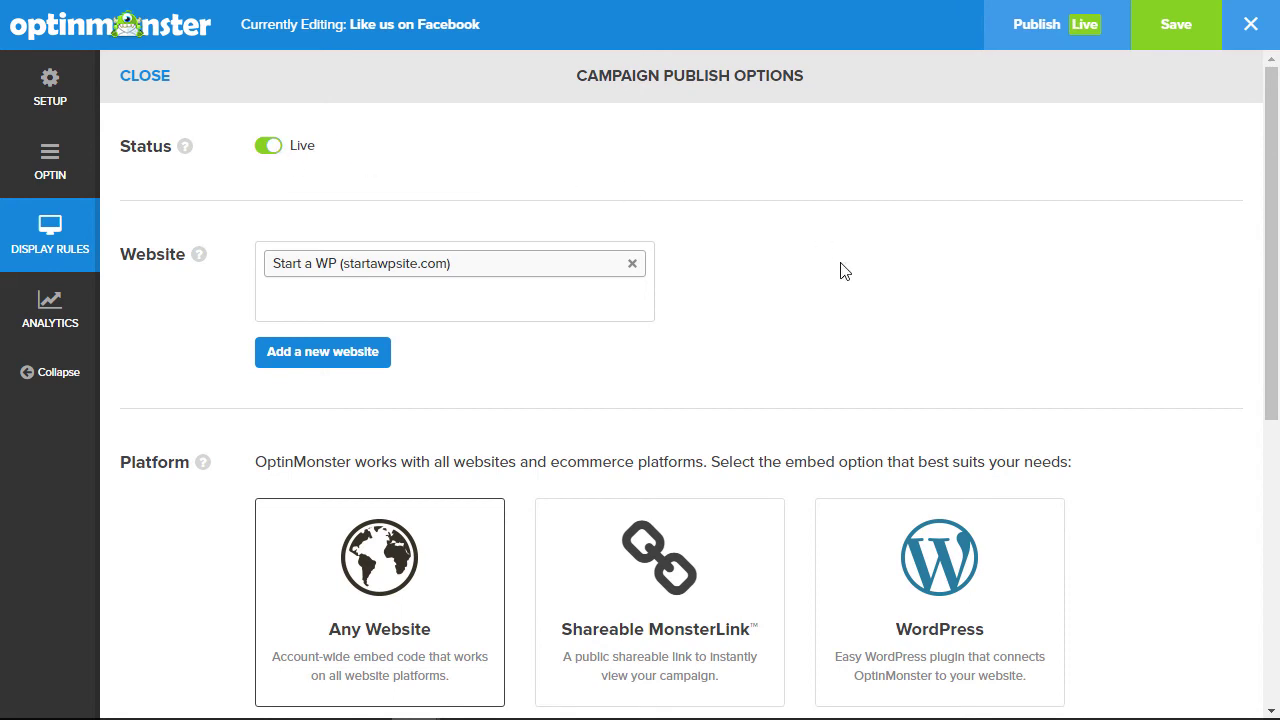
- Refresh the OptinMonster campaigns list so 'Like us on Facebook' appears, marked Disabled
scroll(843, 271, down, 2)
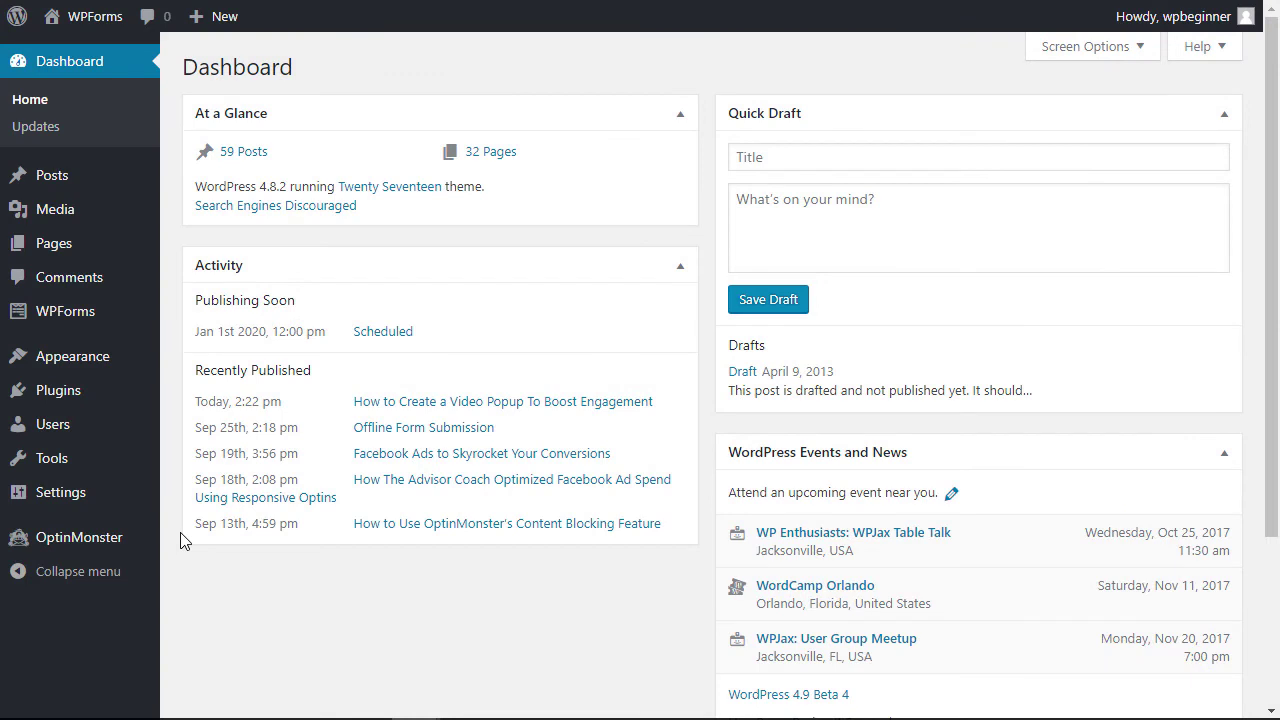
click(71, 541)
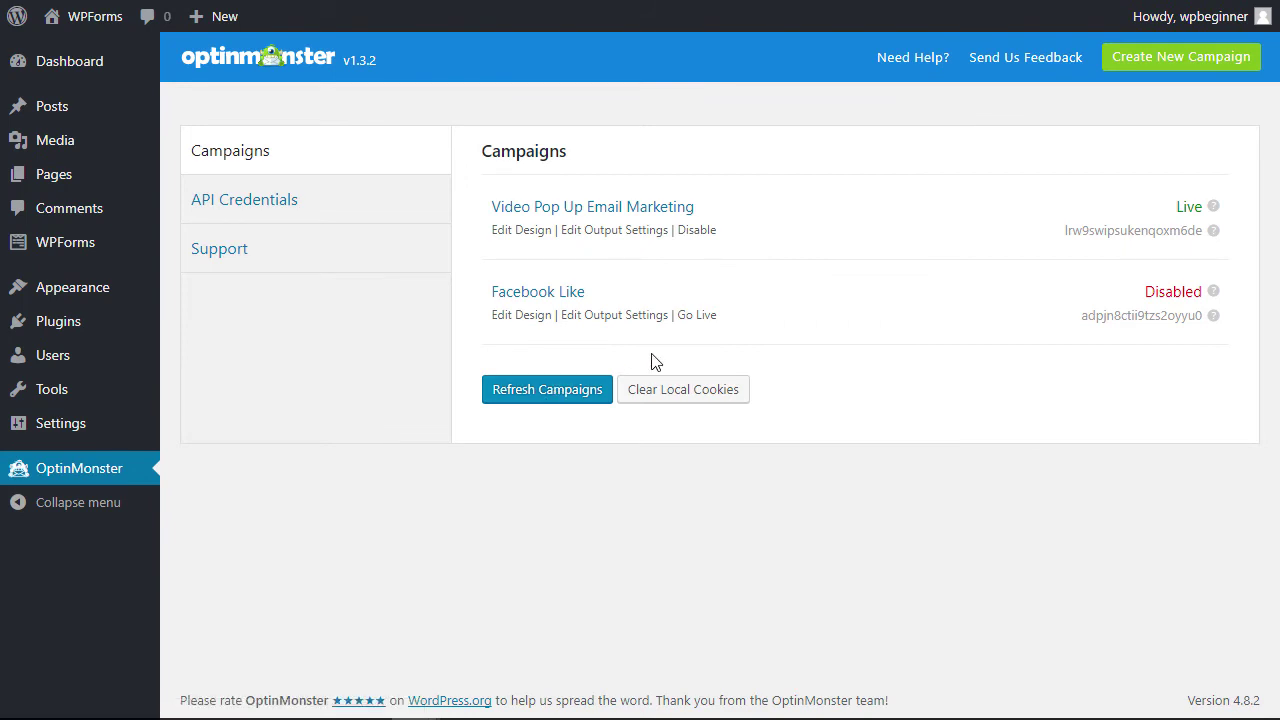
click(530, 395)
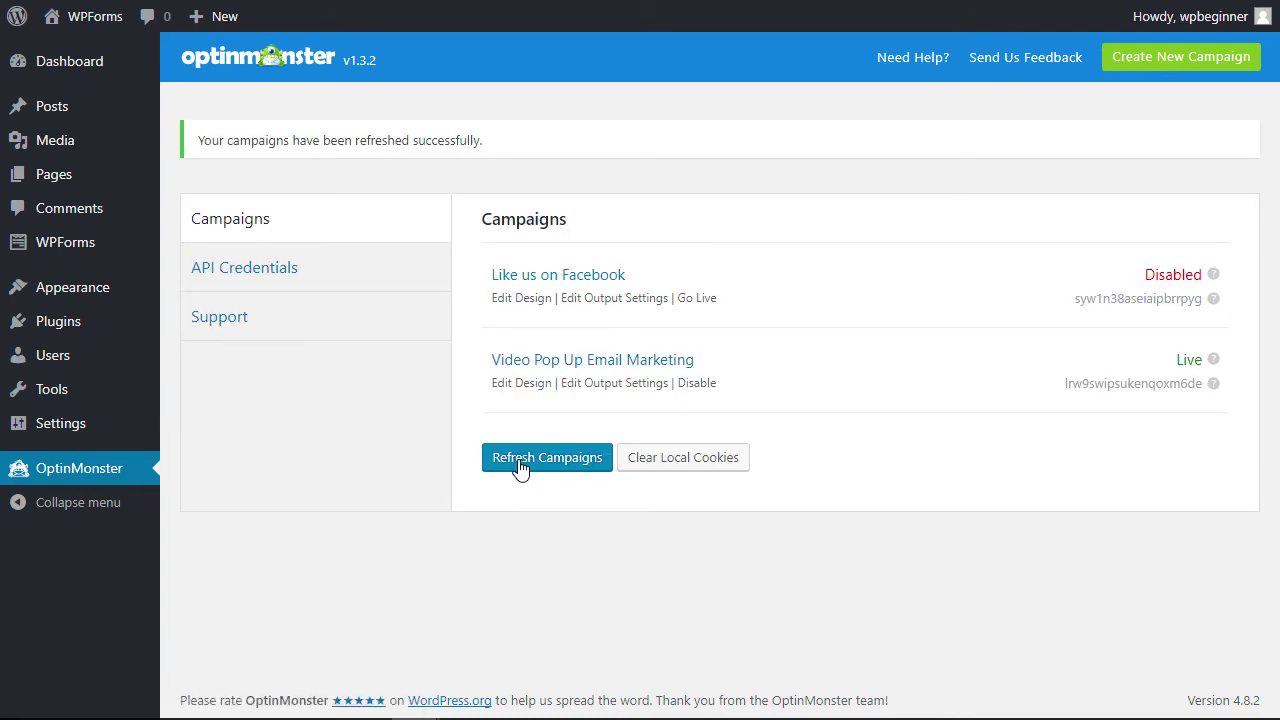
mouse_move(1172, 274)
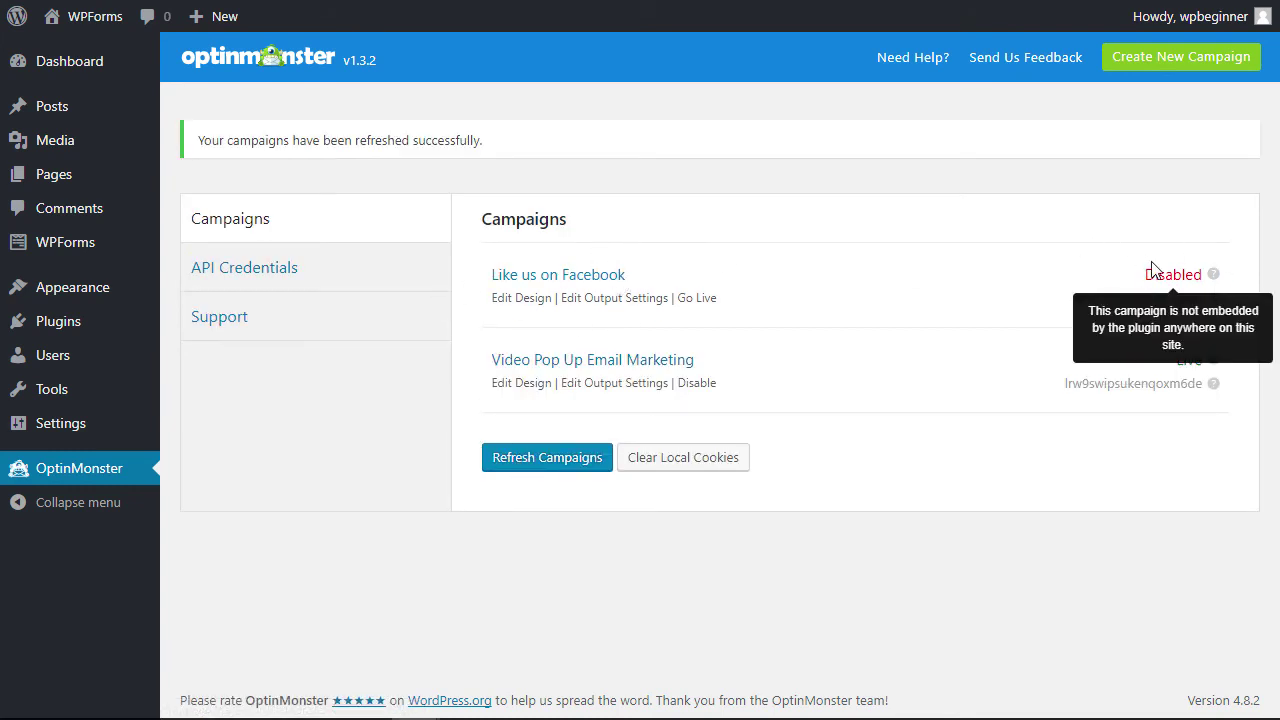
- Set 'Like us on Facebook' to go live and show its output and advanced settings
click(695, 300)
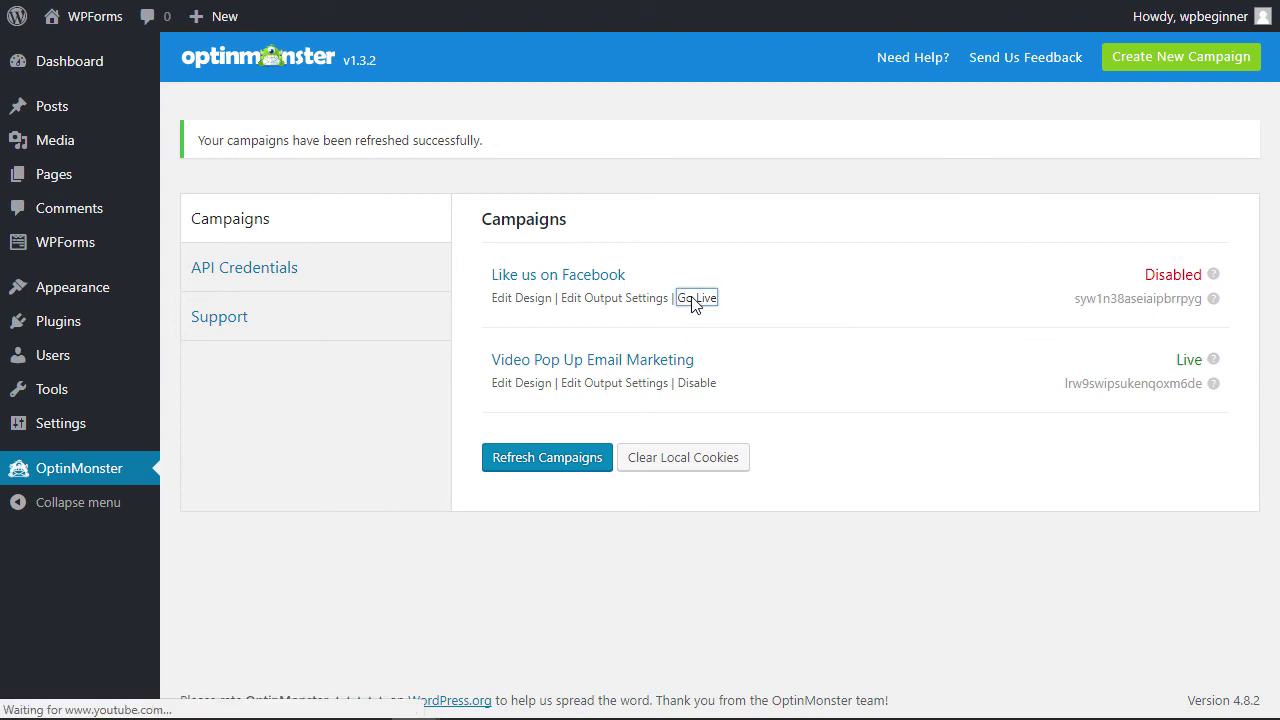
click(580, 303)
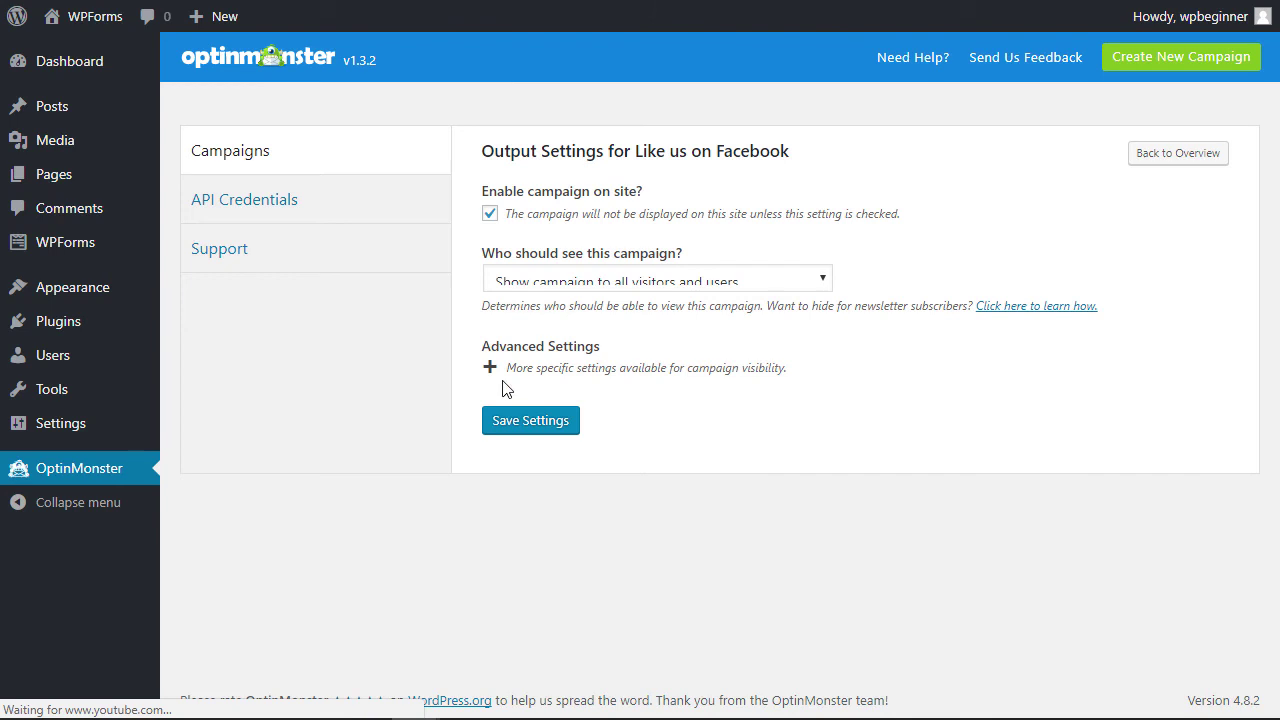
click(490, 368)
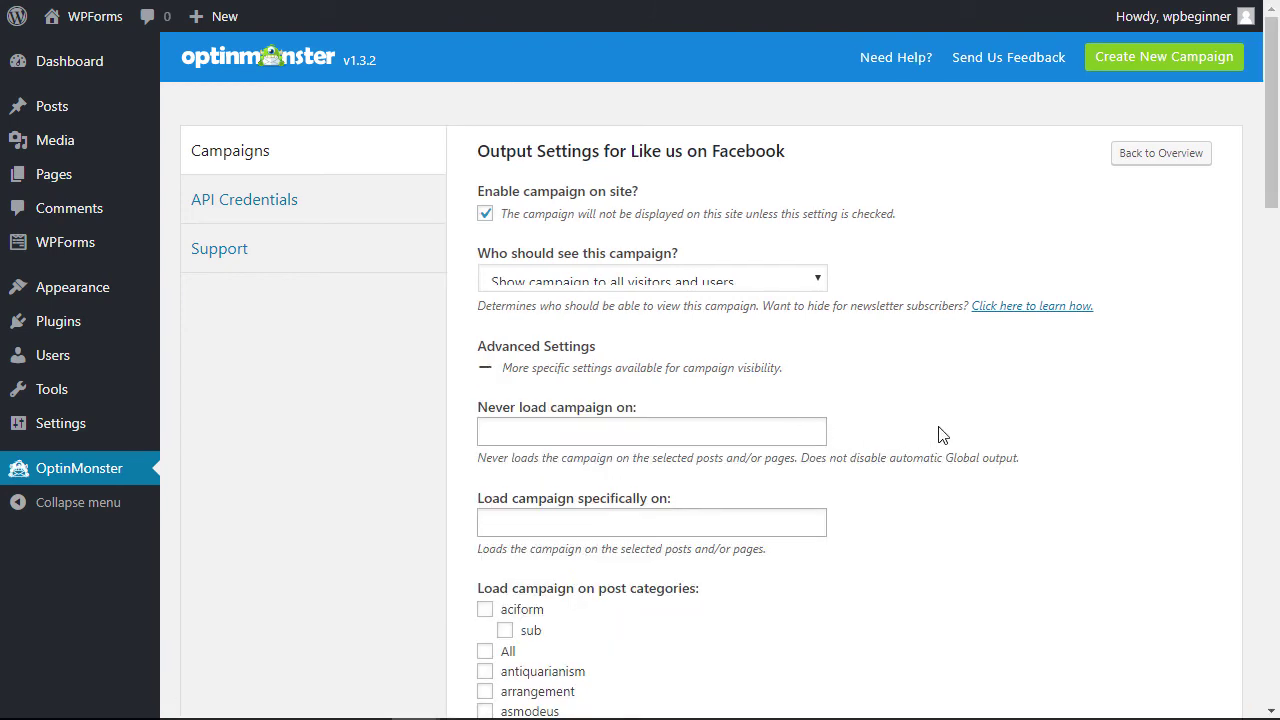
- Review the advanced visibility settings, then return to the campaigns overview showing it Live
scroll(940, 435, down, 2)
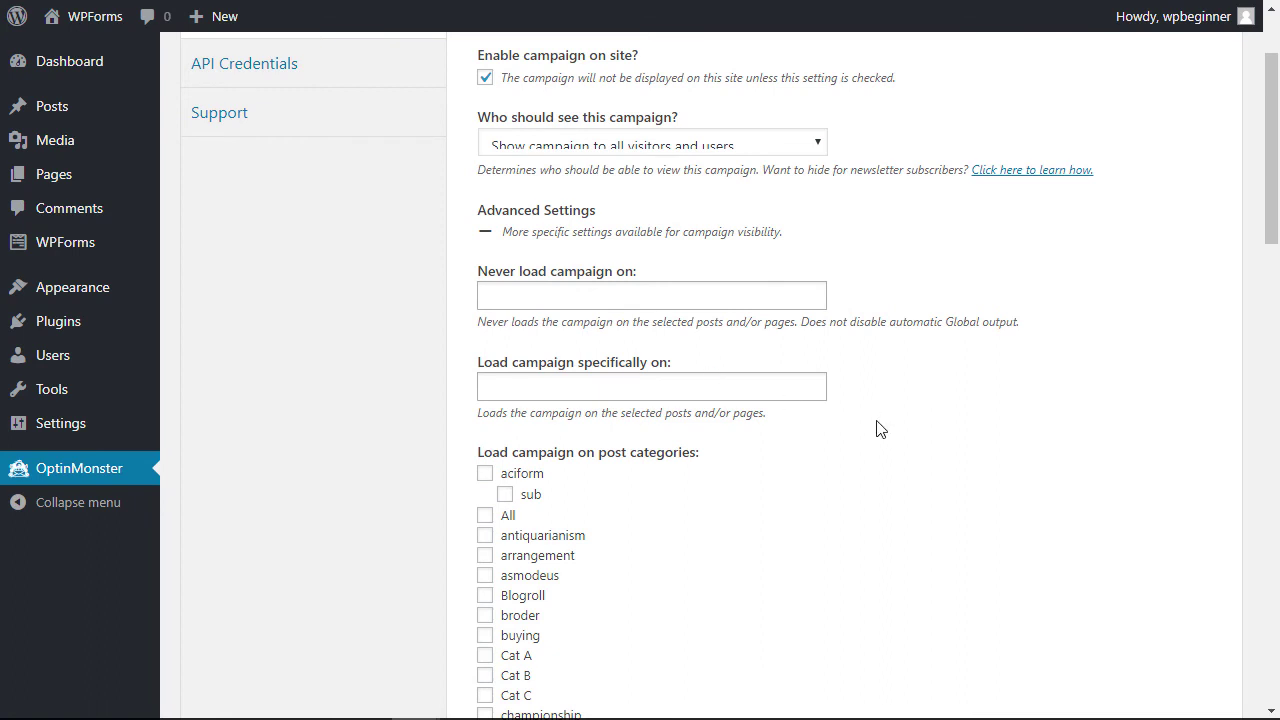
scroll(876, 428, down, 3)
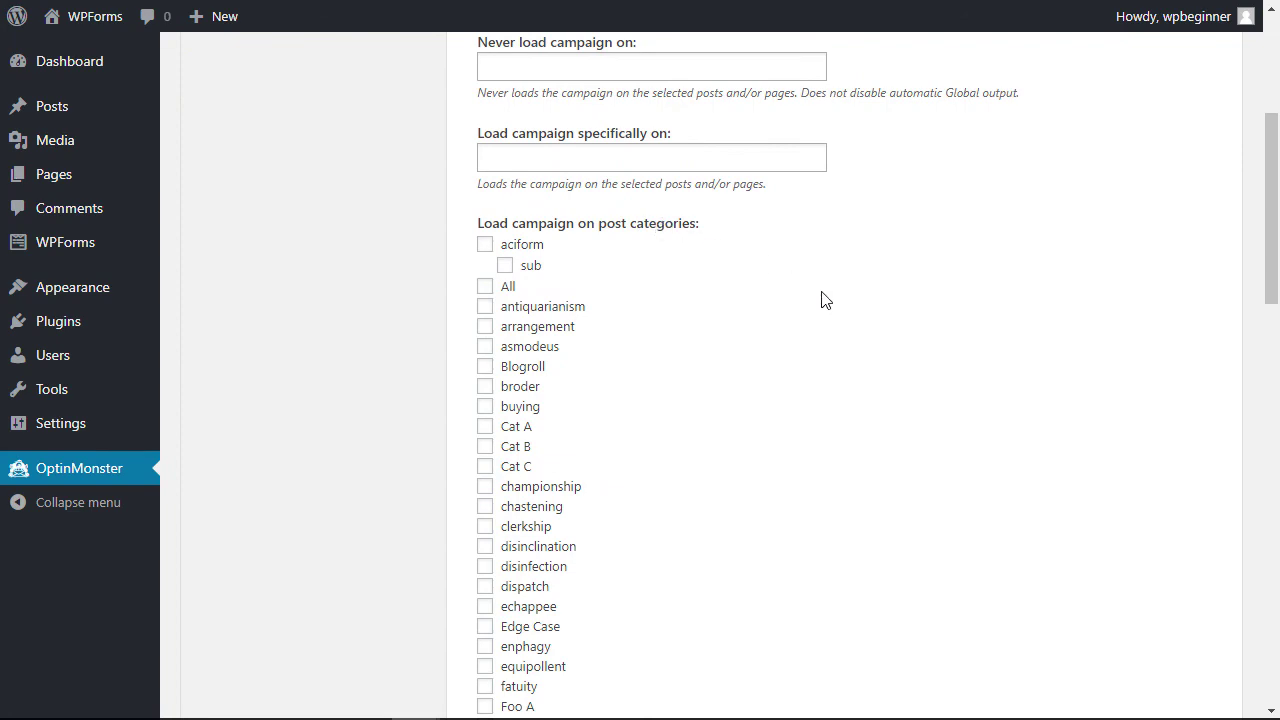
scroll(825, 300, down, 5)
scroll(825, 300, down, 10)
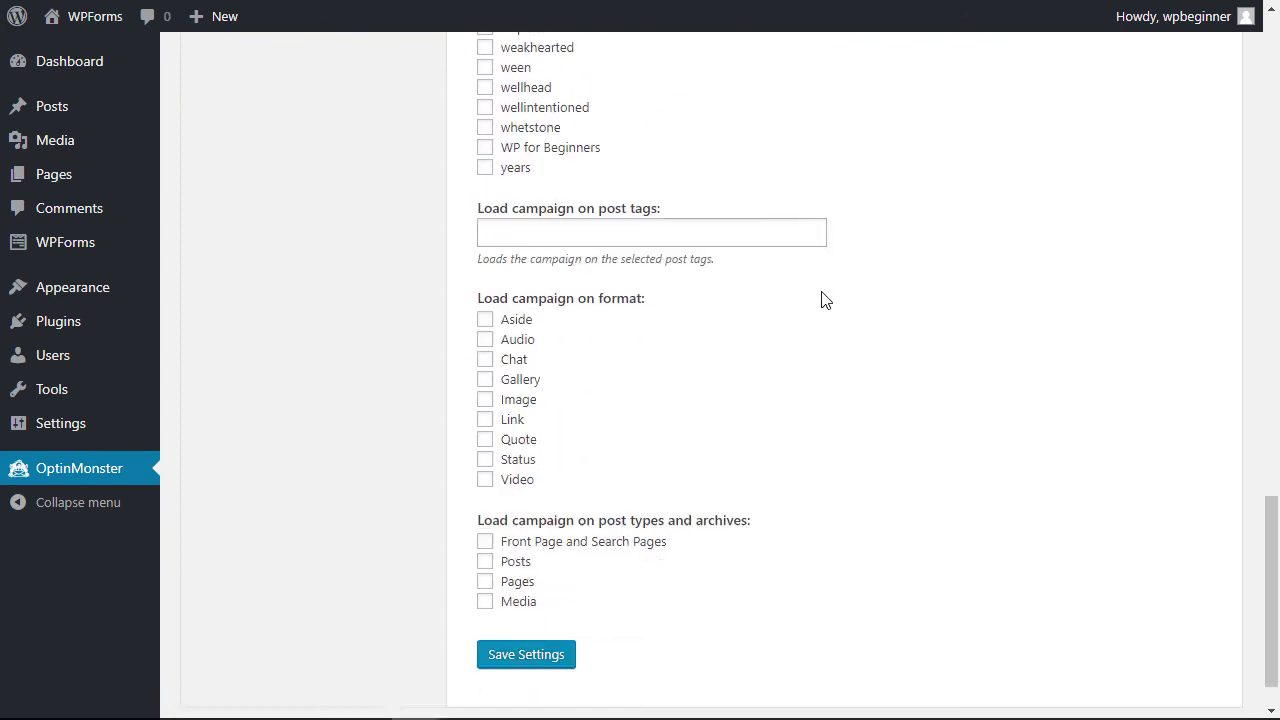
scroll(825, 300, down, 1)
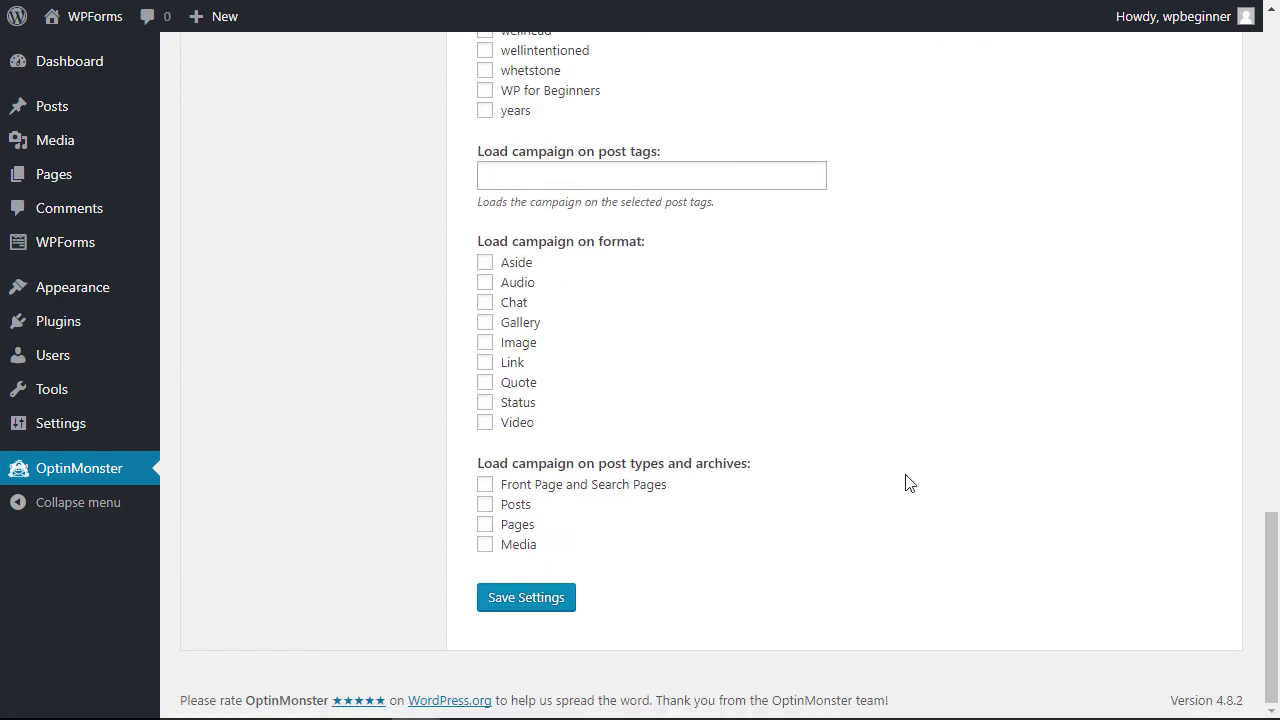
scroll(755, 435, up, 8)
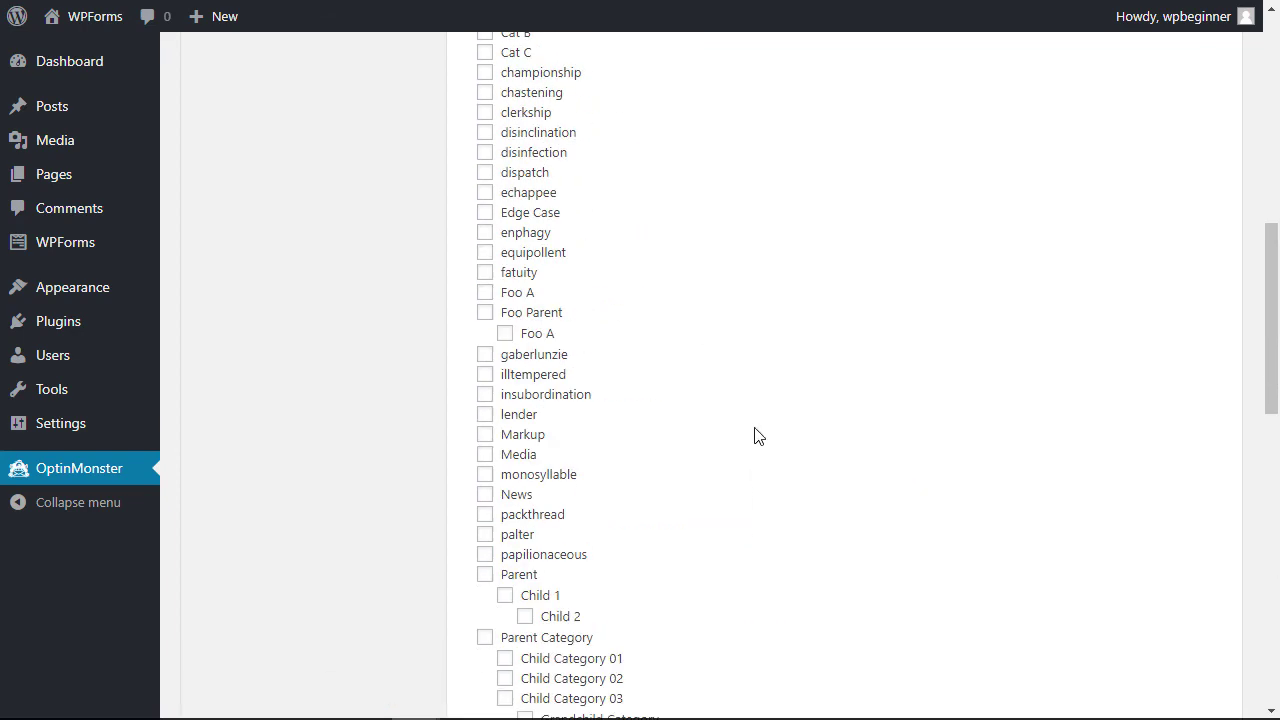
scroll(755, 435, up, 8)
click(1157, 155)
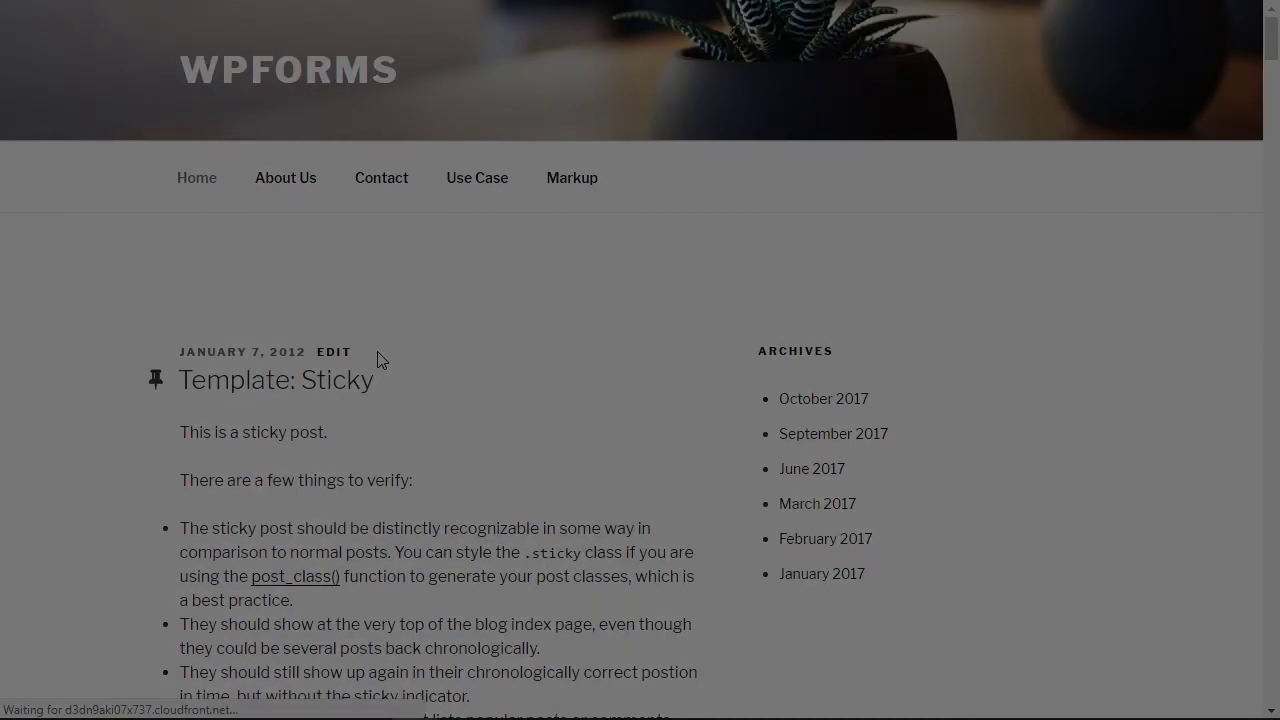
- Open the 'How to Create a Video Popup To Boost Engagement' post so the Facebook lightbox appears
scroll(378, 358, down, 3)
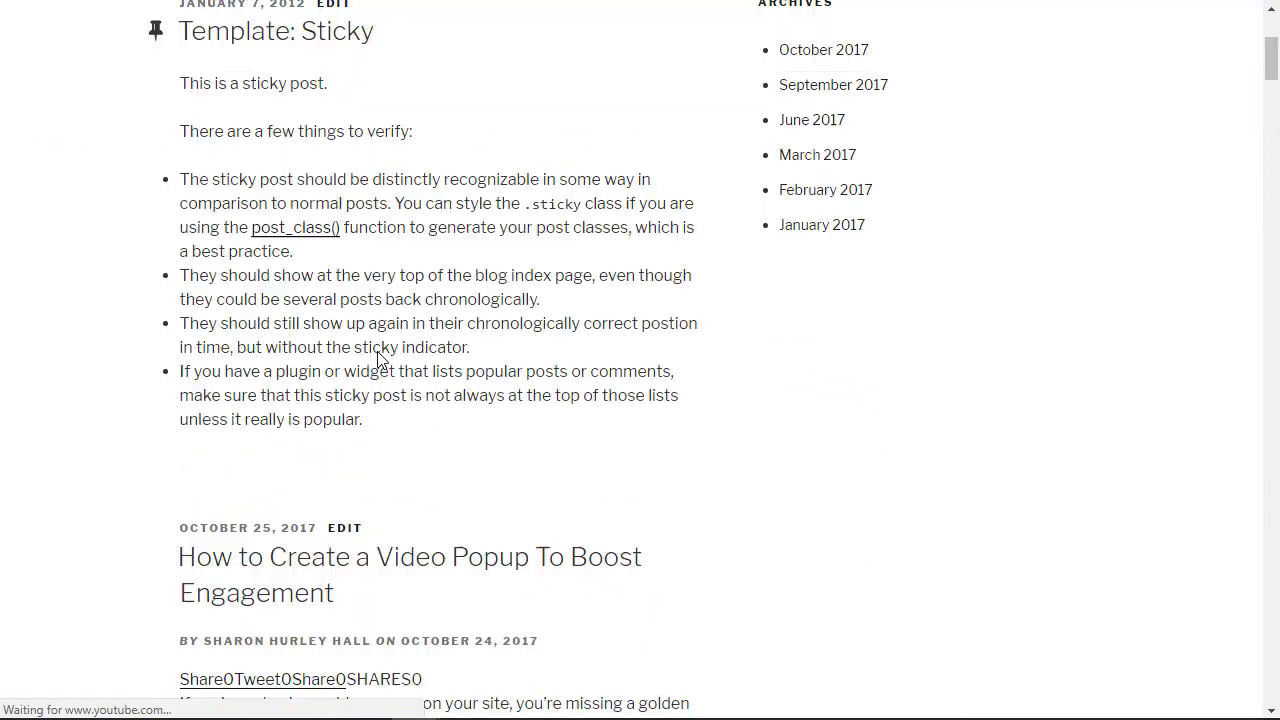
scroll(380, 362, down, 2)
click(397, 350)
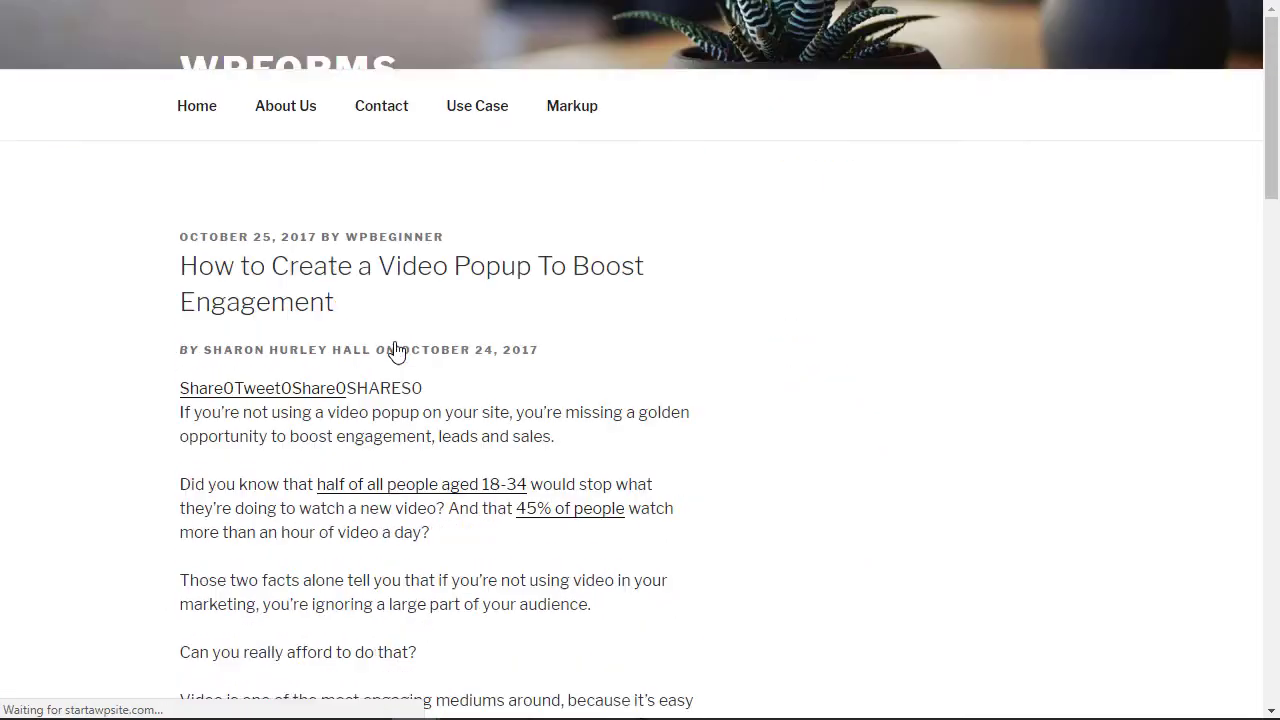
scroll(587, 405, down, 3)
scroll(587, 405, down, 3)
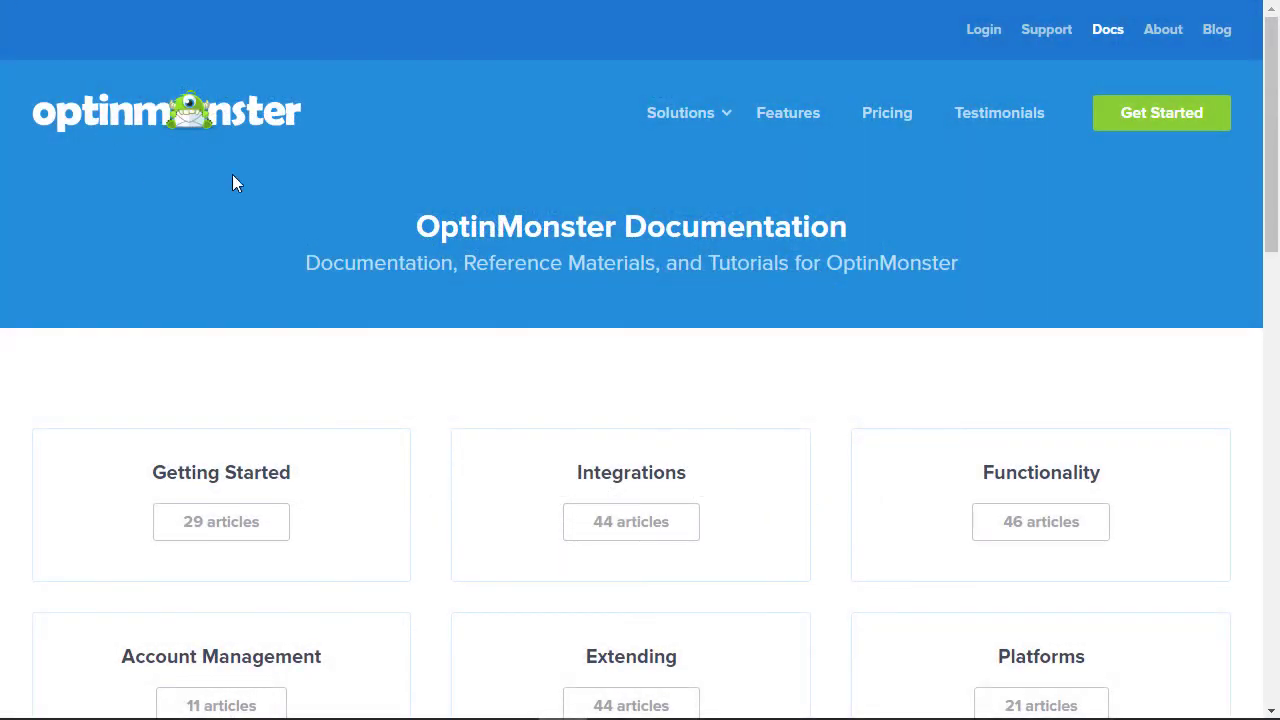
- Search the OptinMonster documentation for 'pop up' to list matching articles
scroll(471, 380, down, 5)
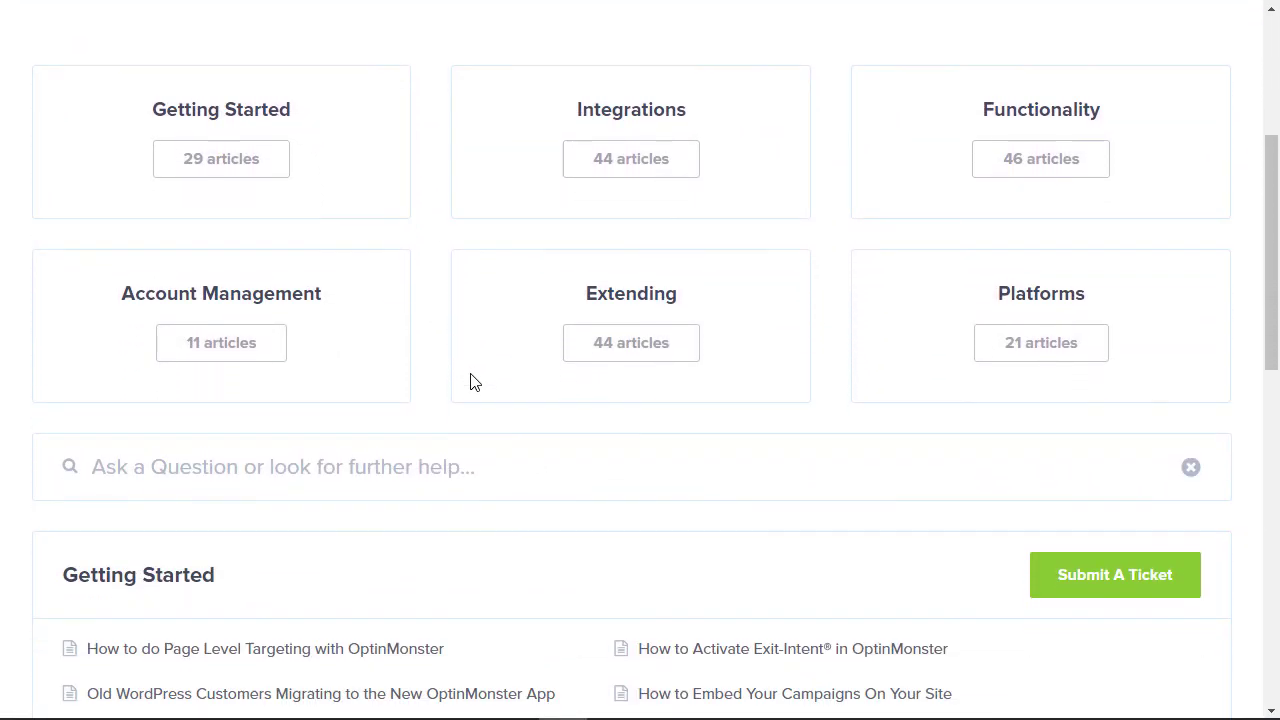
scroll(471, 380, down, 3)
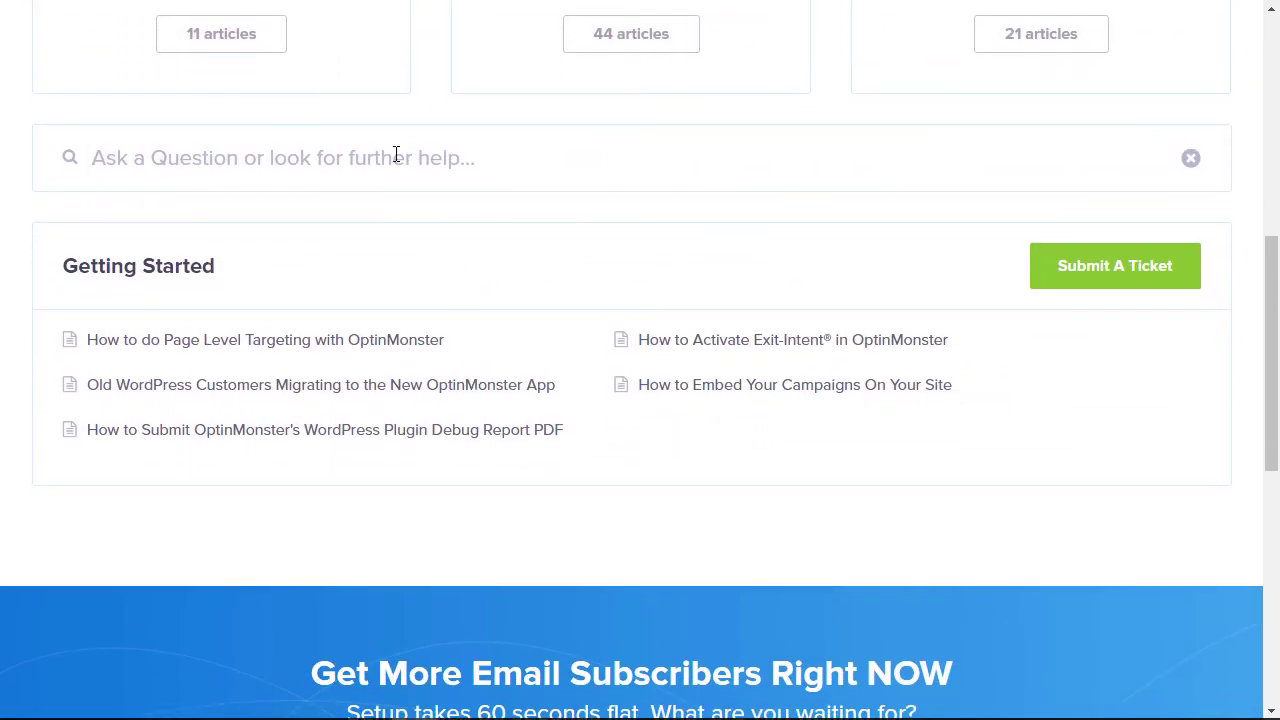
click(396, 154)
text(pop up)
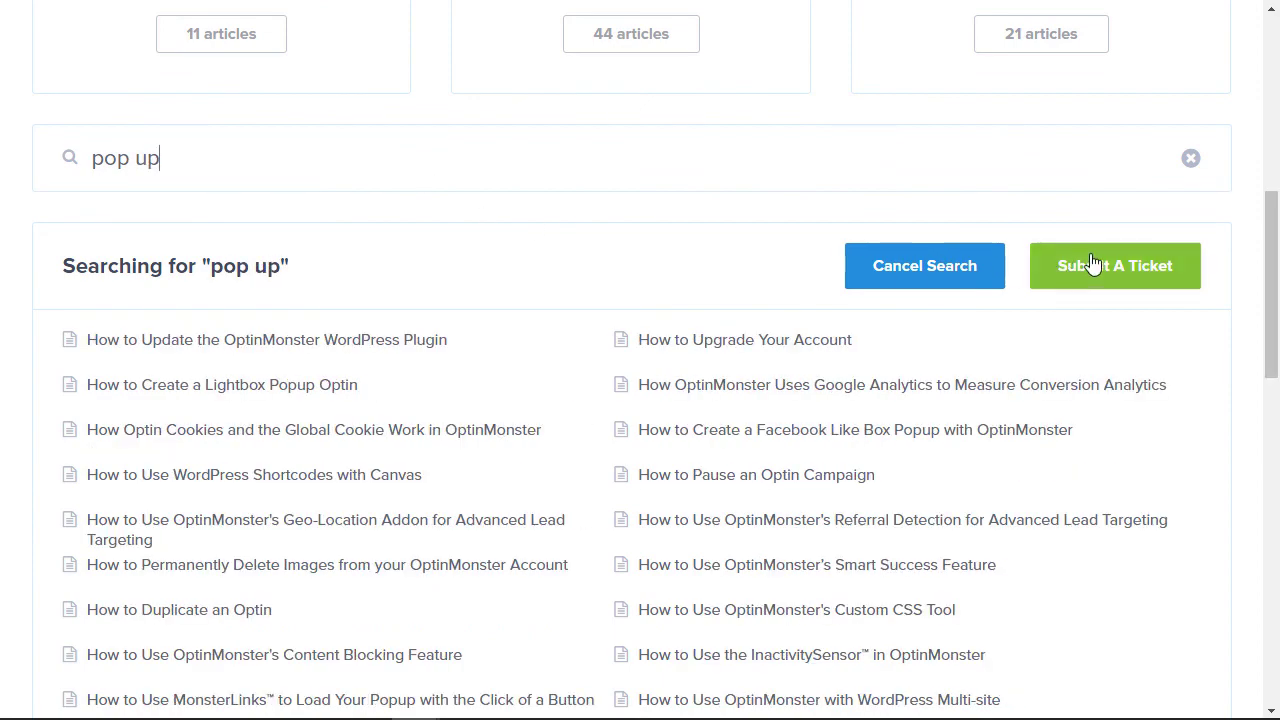